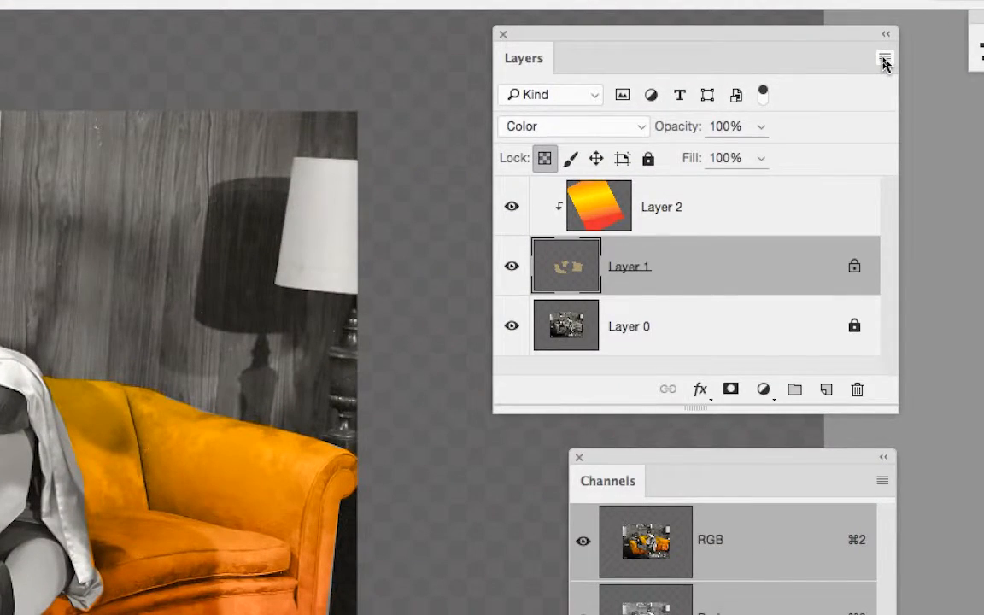
Create a new group from Layer 1 and its clipped gradient Layer 2, and expand it to select Layer 2
{"action": "left_click", "coordinate": [885, 60]}
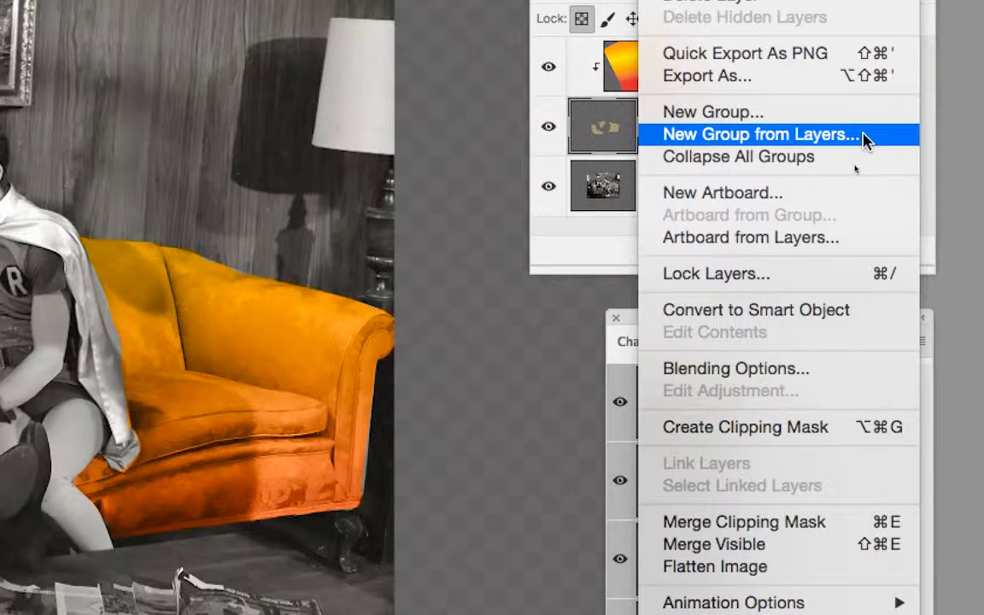
{"action": "left_click", "coordinate": [866, 140]}
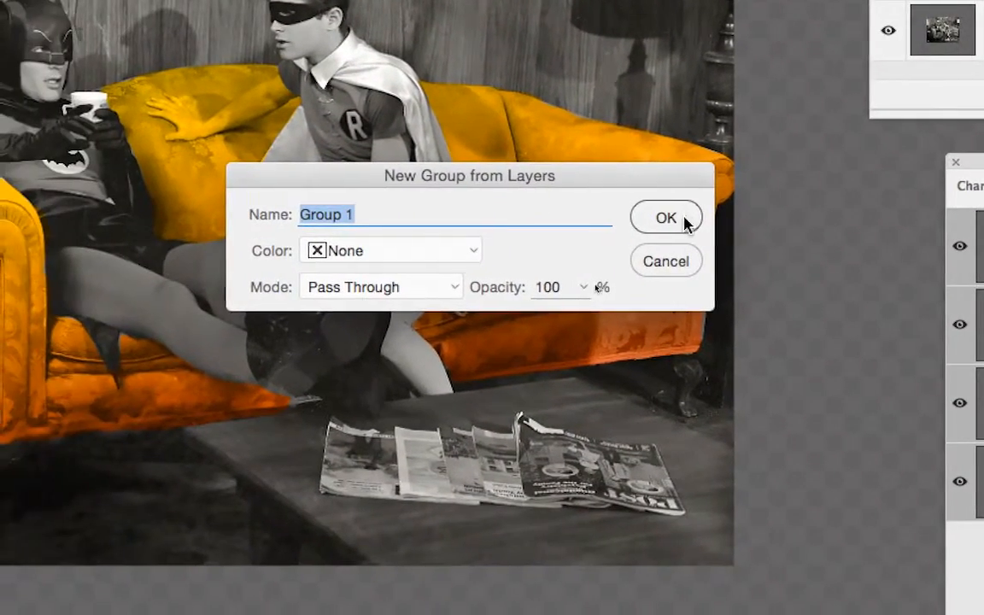
{"action": "left_click", "coordinate": [684, 219]}
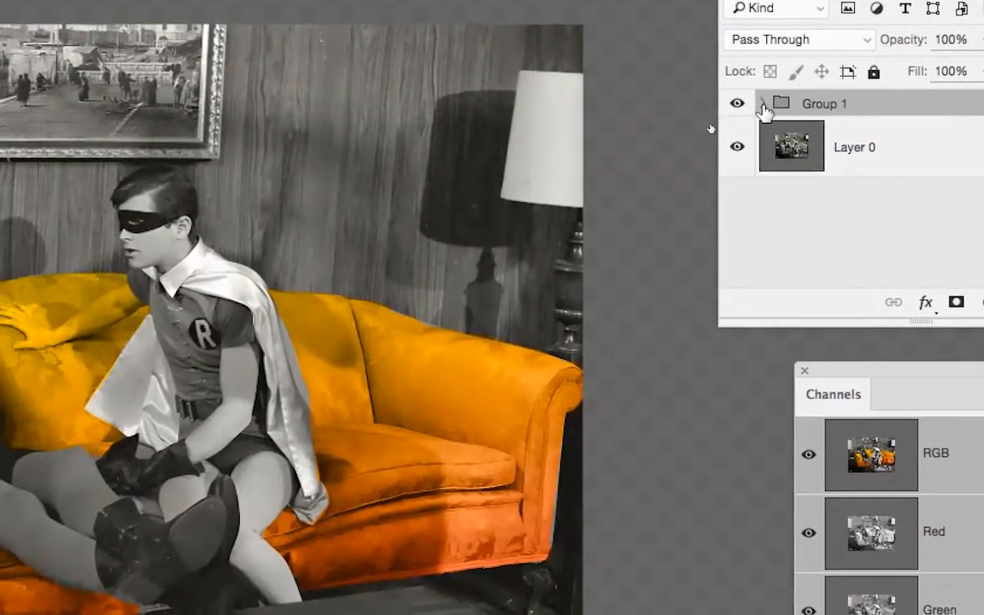
{"action": "left_click", "coordinate": [716, 105]}
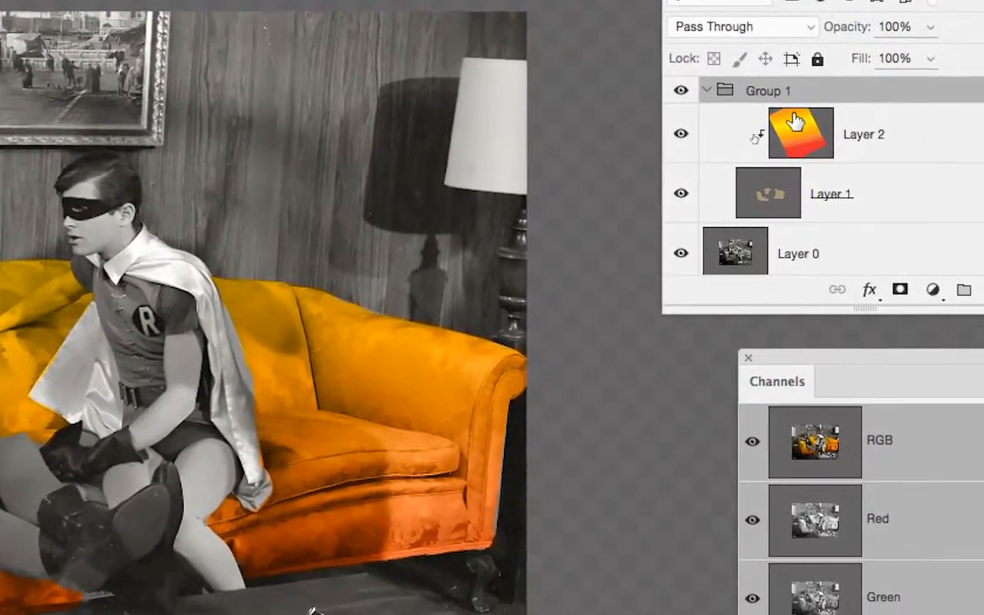
{"action": "left_click", "coordinate": [818, 149]}
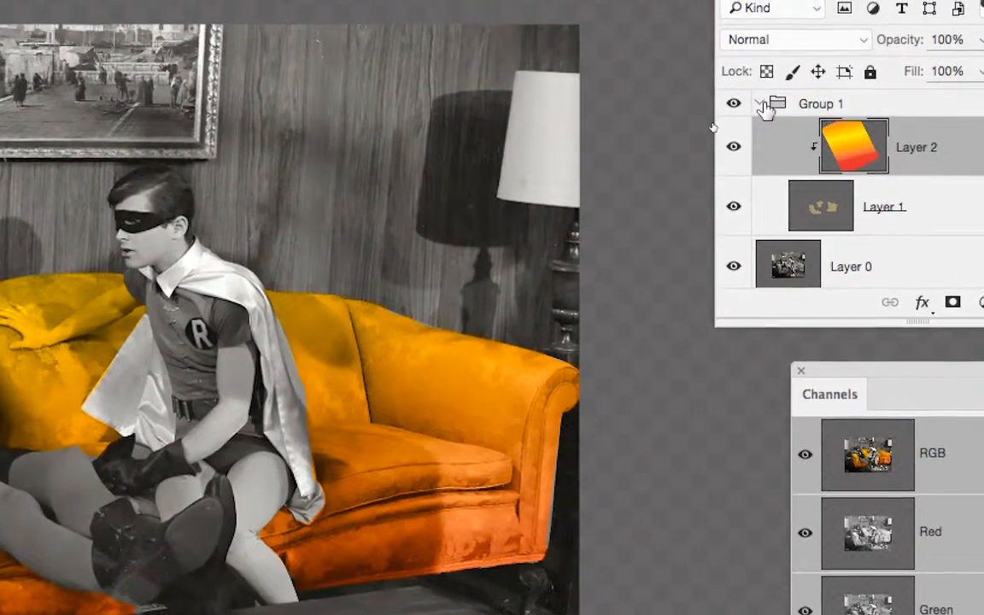
Collapse the new layer group and rename it coach
{"action": "left_click", "coordinate": [733, 58]}
{"action": "double_click", "coordinate": [783, 106]}
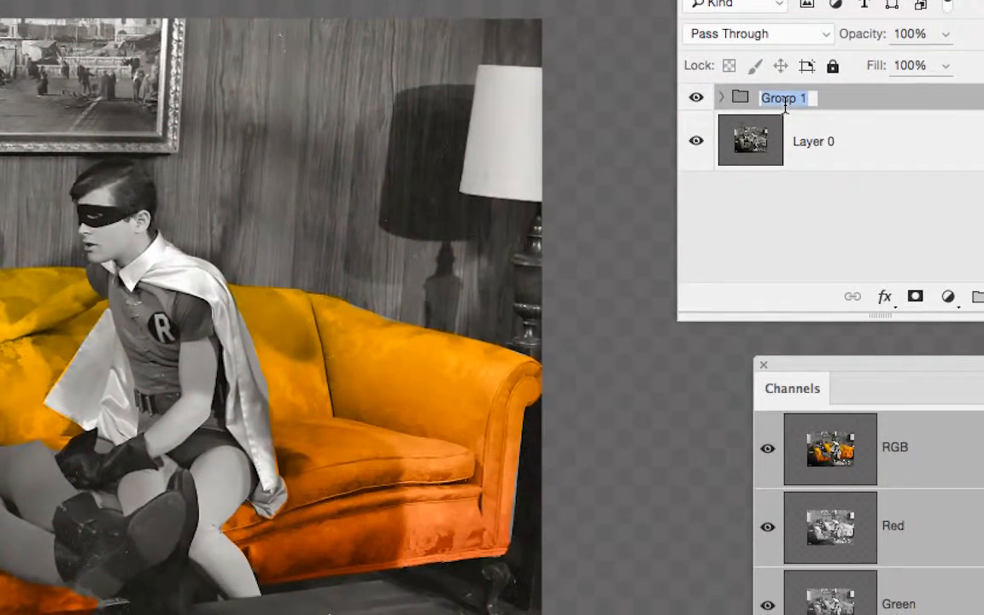
{"action": "type", "text": "coac"}
{"action": "type", "text": "h"}
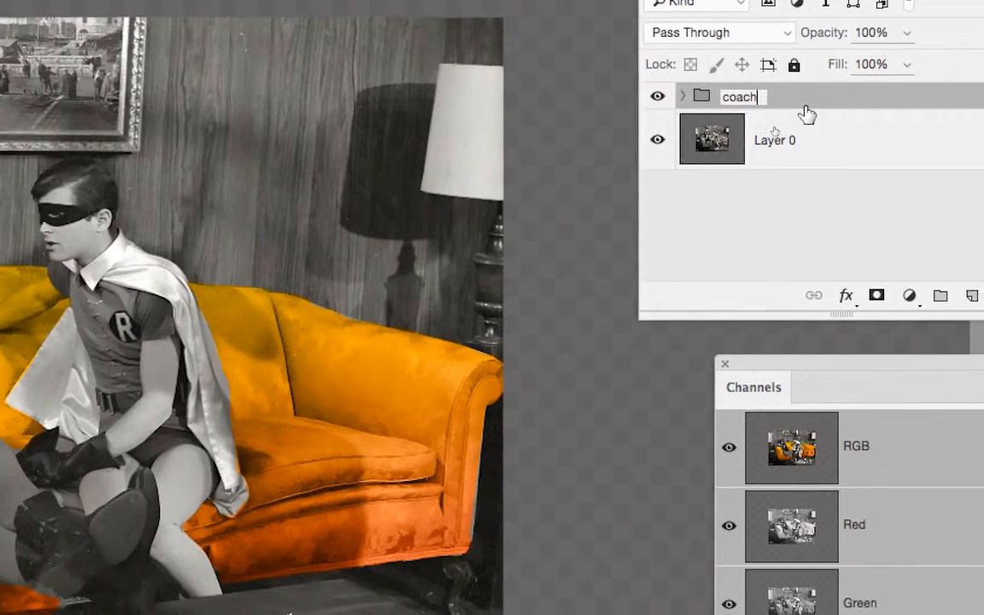
{"action": "key", "text": "Return"}
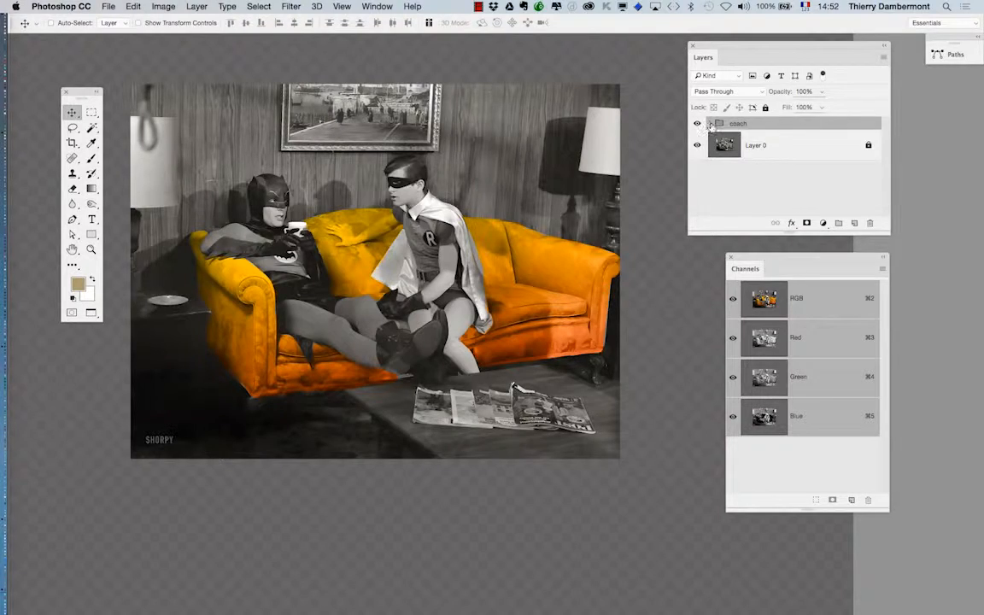
Review the layers inside the coach group and the available layer grouping commands, and collapse the group again
{"action": "left_click", "coordinate": [709, 124]}
{"action": "left_click", "coordinate": [794, 177]}
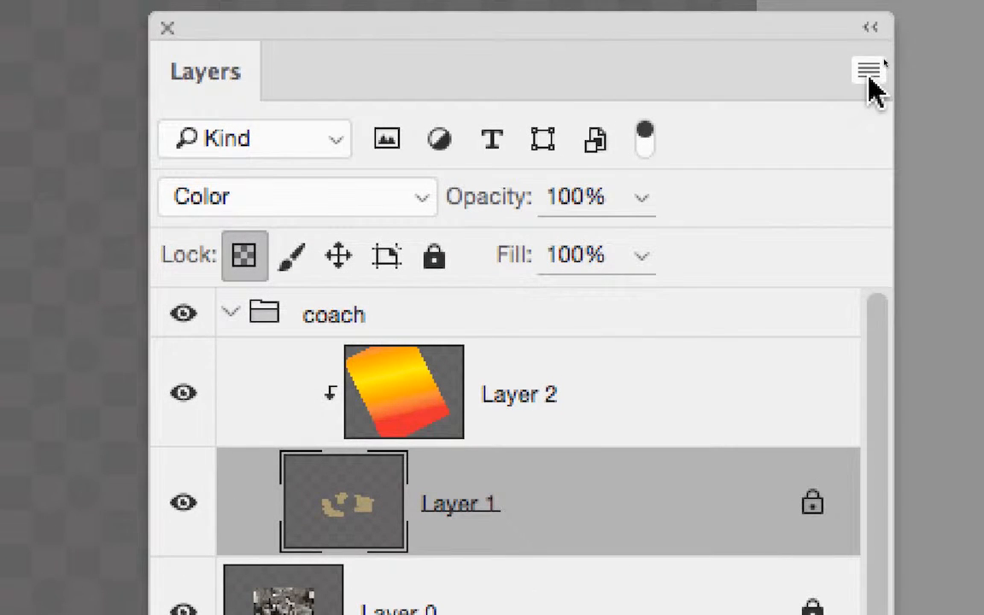
{"action": "left_click", "coordinate": [869, 72]}
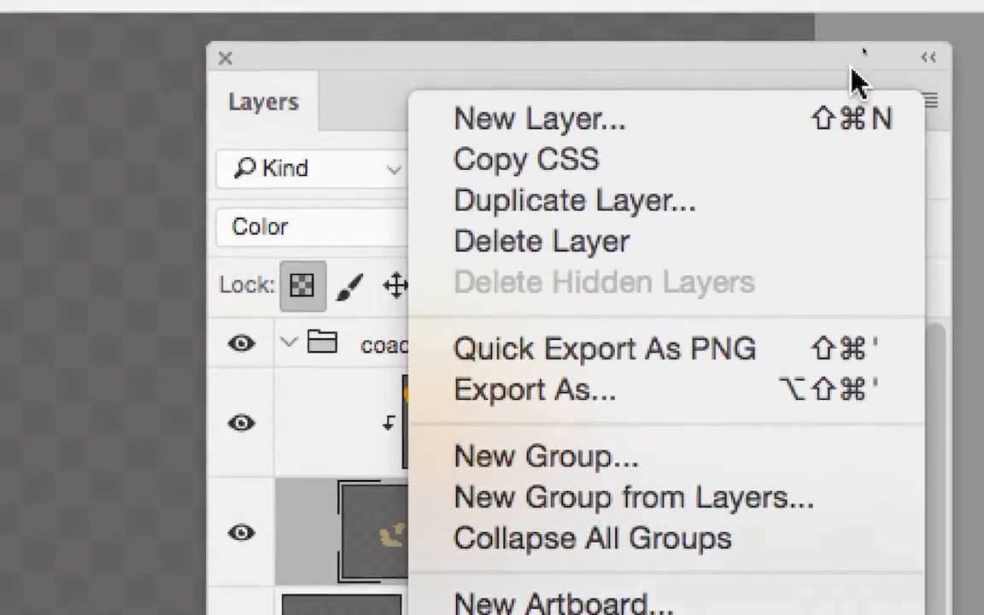
{"action": "left_click", "coordinate": [789, 35]}
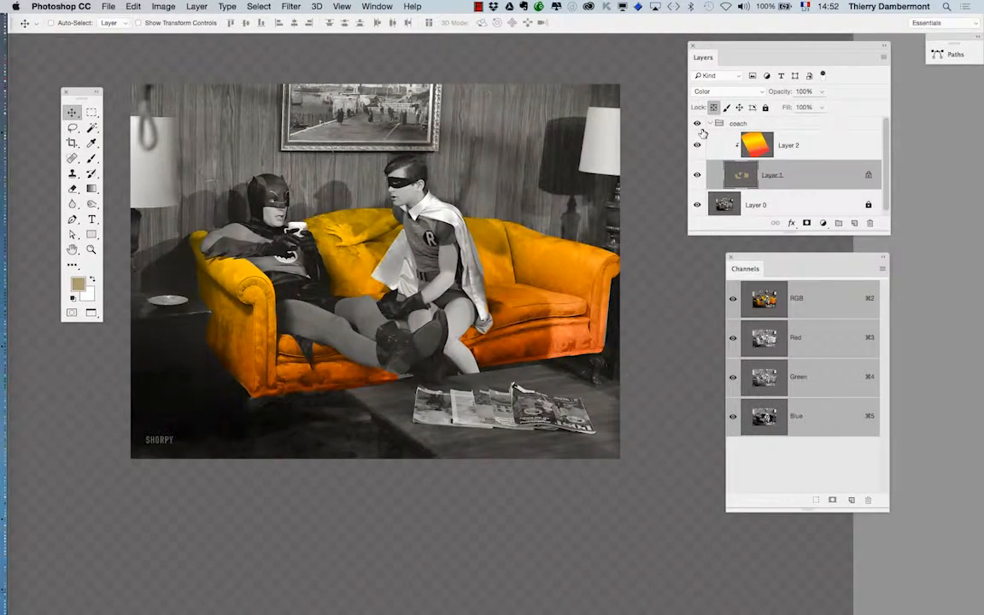
{"action": "left_click", "coordinate": [710, 124]}
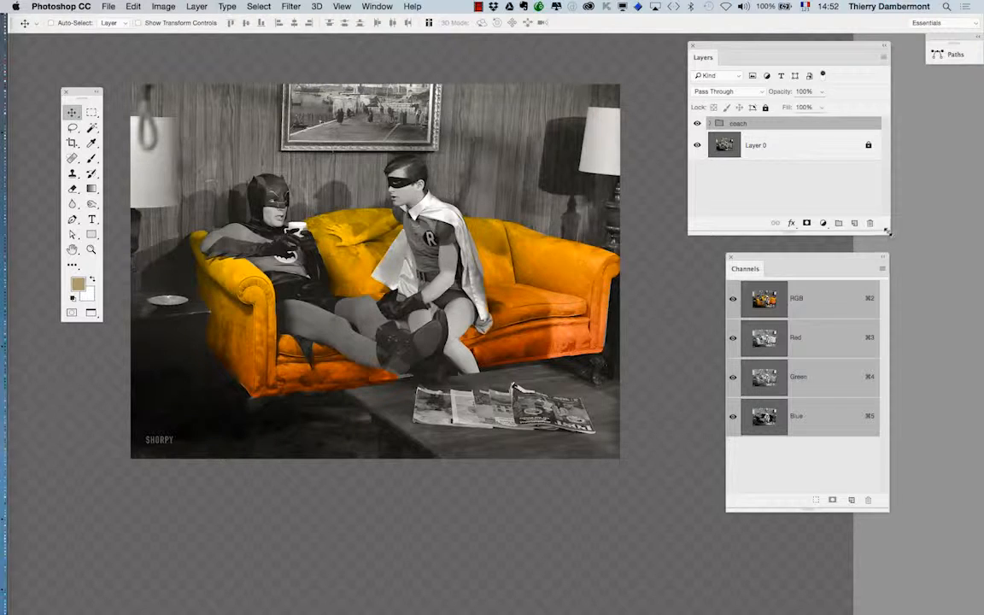
Move the Channels panel away from the Layers panel, make the Layers panel taller and clear of the photo, and deselect all layers
{"action": "left_click_drag", "start_coordinate": [887, 232], "coordinate": [858, 243]}
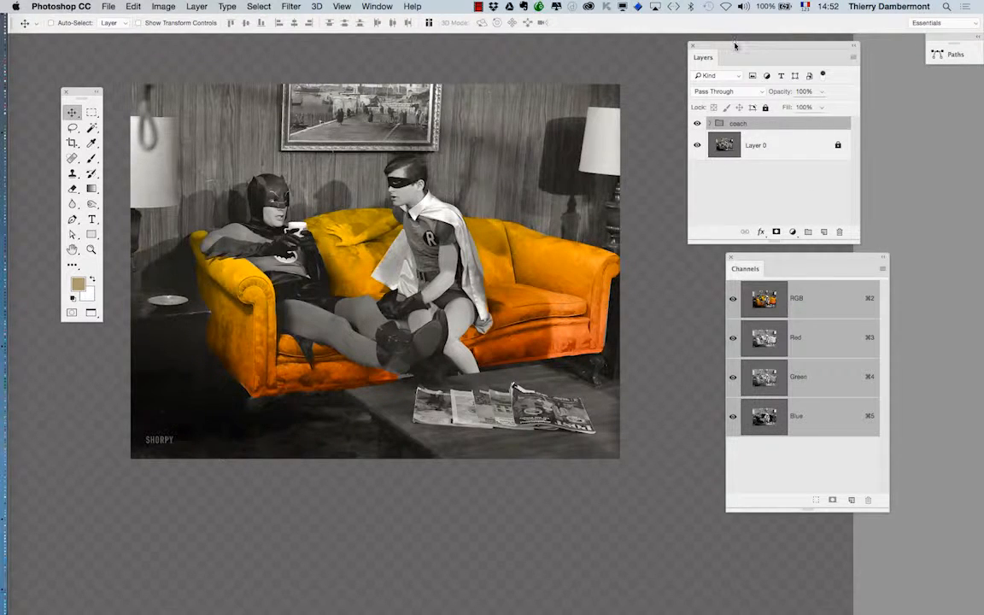
{"action": "left_click_drag", "start_coordinate": [735, 45], "coordinate": [658, 121]}
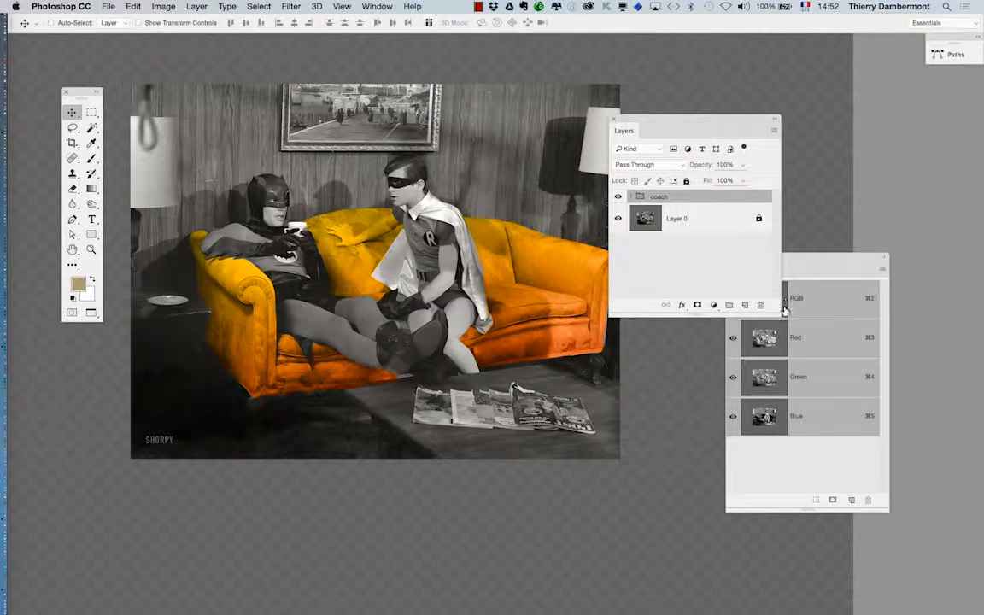
{"action": "left_click_drag", "start_coordinate": [788, 267], "coordinate": [94, 447]}
{"action": "left_click_drag", "start_coordinate": [775, 314], "coordinate": [788, 467]}
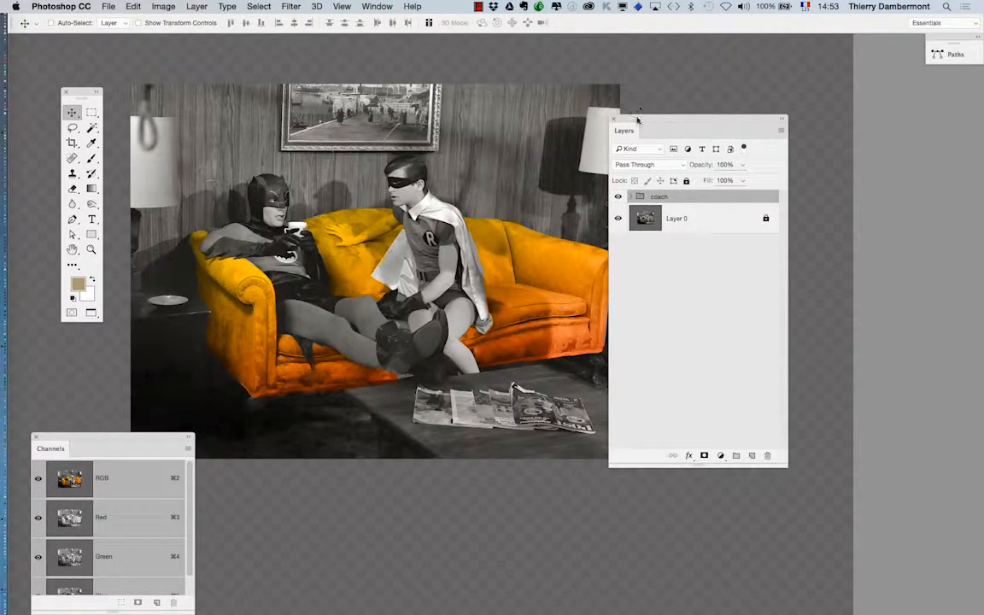
{"action": "left_click_drag", "start_coordinate": [637, 120], "coordinate": [742, 129]}
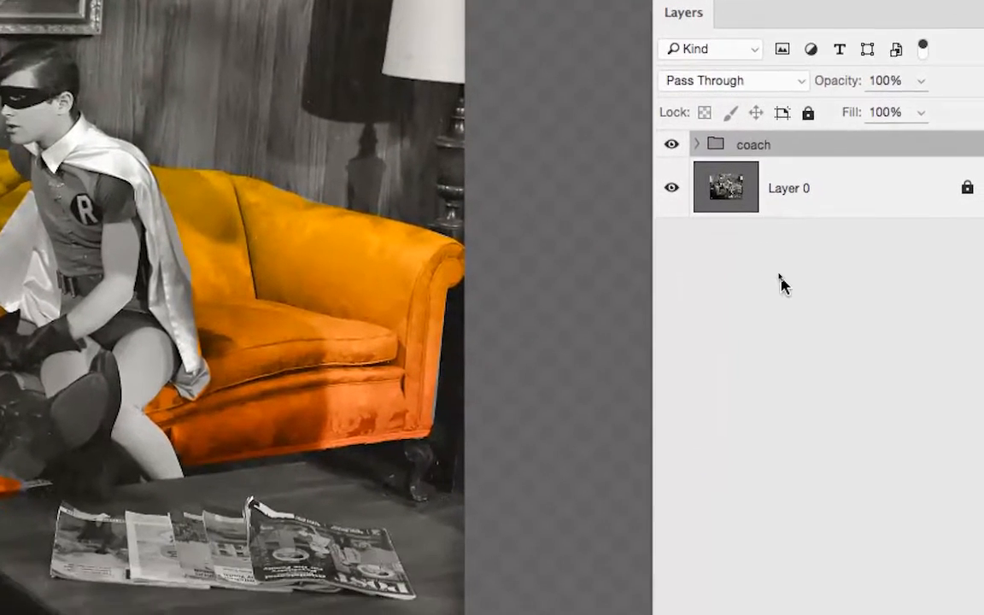
{"action": "left_click", "coordinate": [804, 370]}
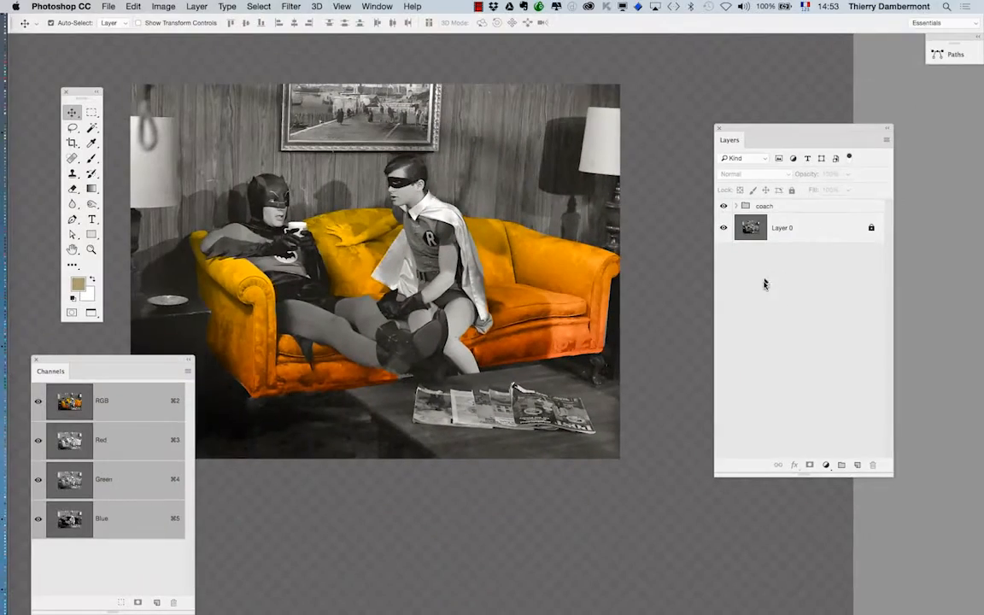
Save the document under the new file name batman - 07.psd in the colorize a photo folder
{"action": "left_click", "coordinate": [109, 6]}
{"action": "left_click", "coordinate": [147, 126]}
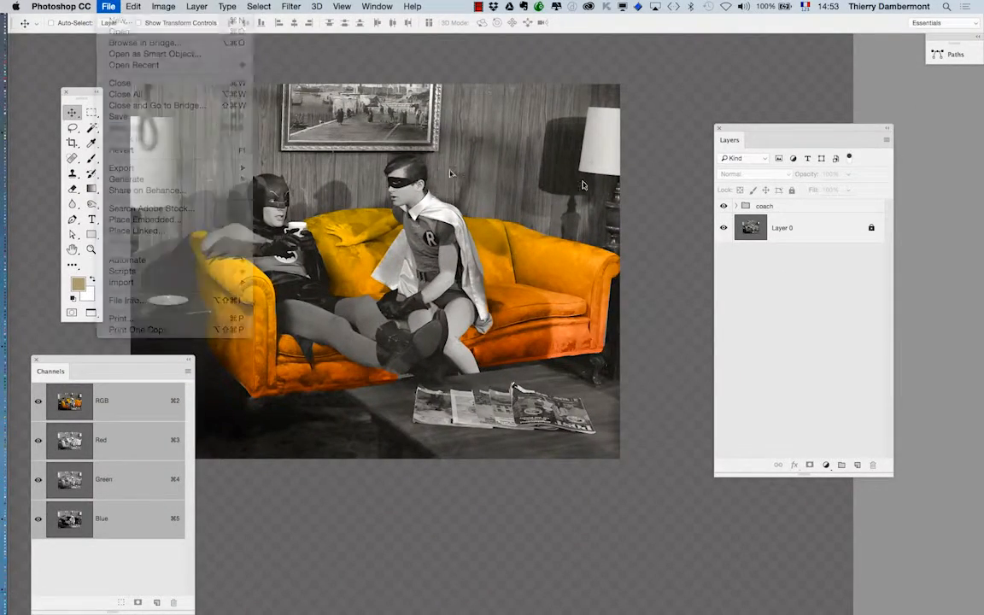
{"action": "left_click", "coordinate": [468, 77]}
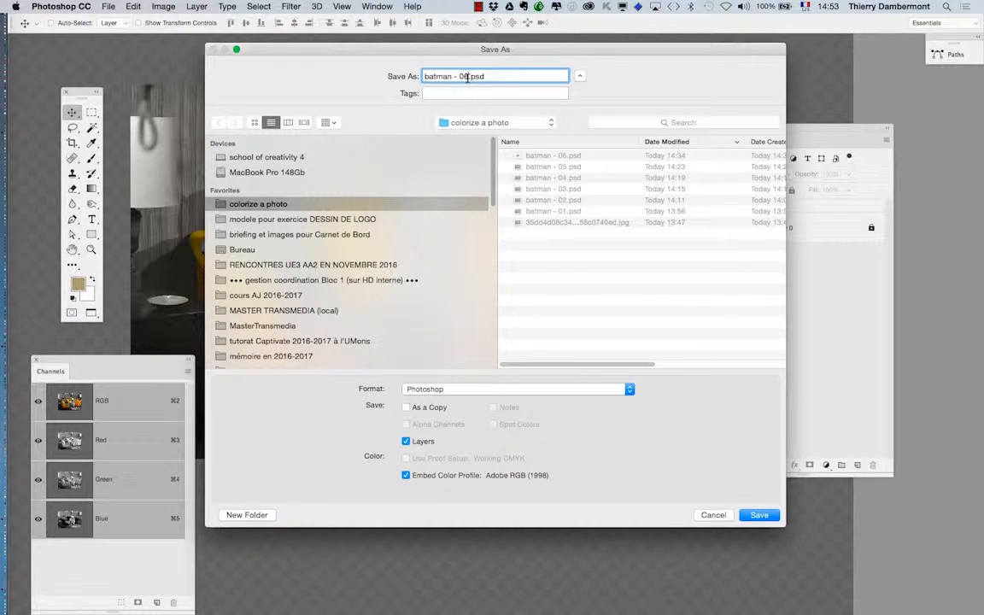
{"action": "type", "text": "7"}
{"action": "key", "text": "Return"}
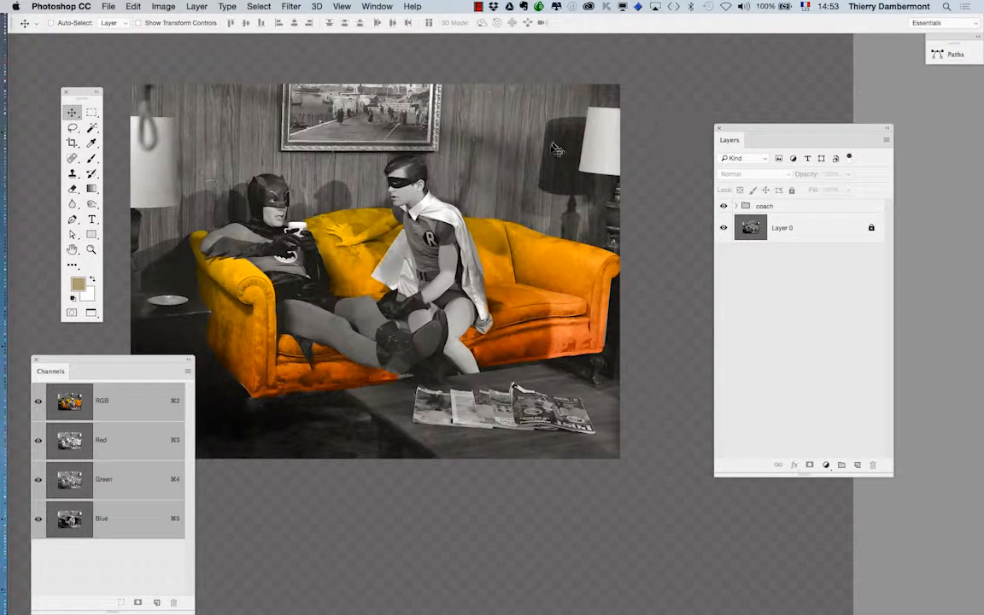
Check the contents of the coach group and add a new empty layer above it
{"action": "left_click", "coordinate": [788, 214]}
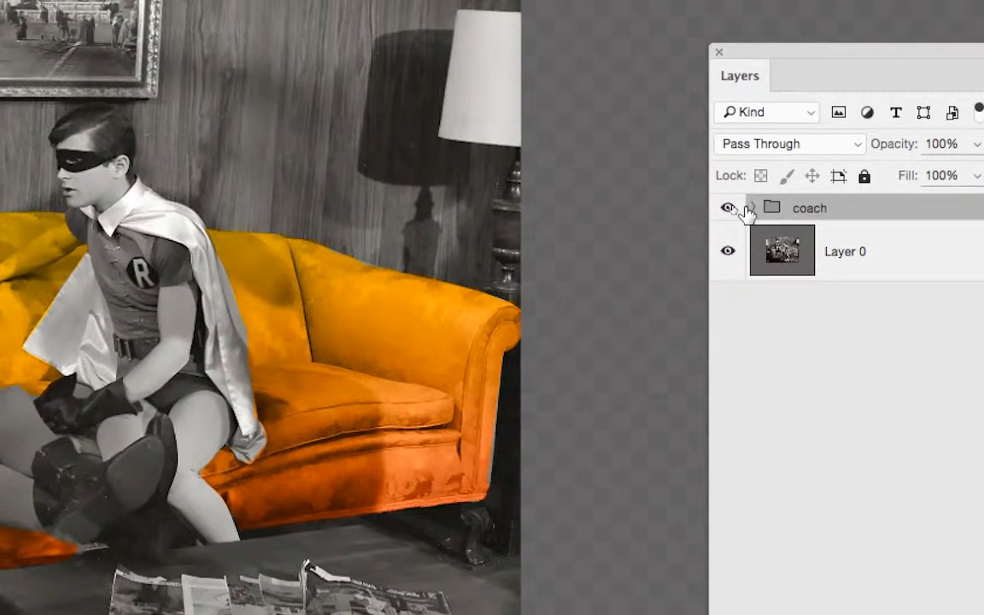
{"action": "left_click", "coordinate": [745, 208]}
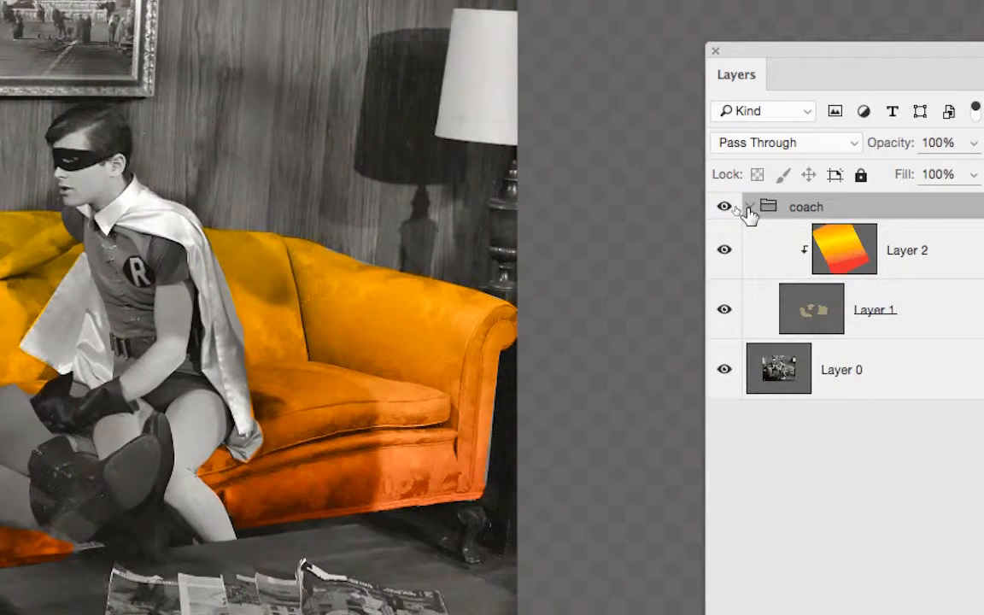
{"action": "left_click", "coordinate": [747, 208]}
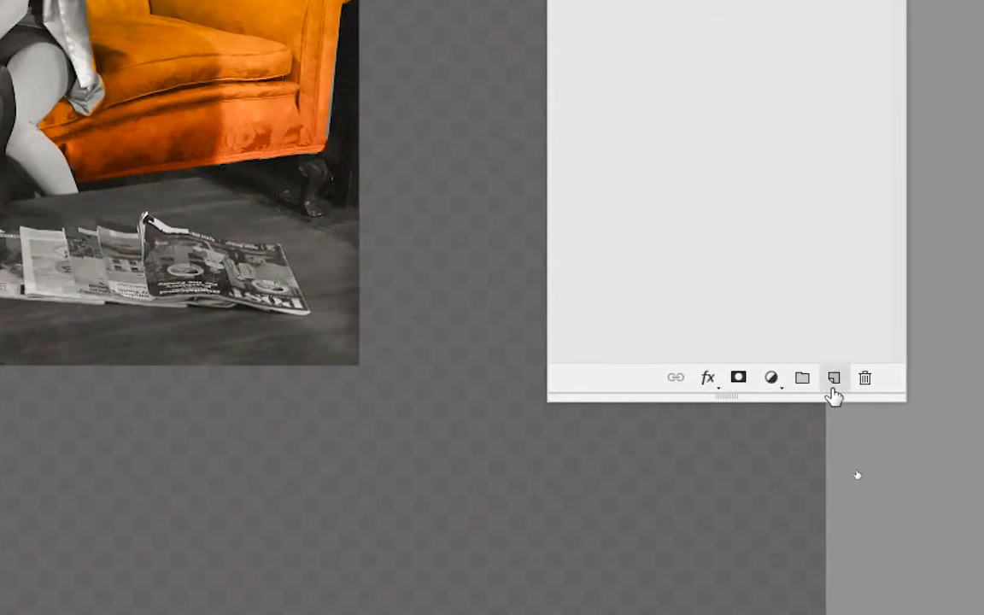
{"action": "left_click", "coordinate": [867, 512]}
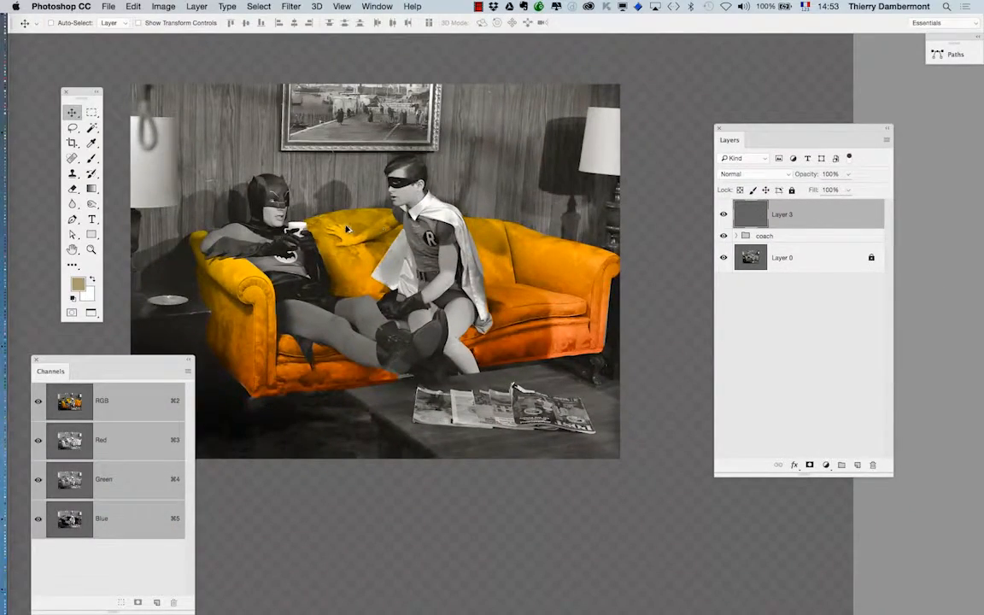
Activate the Brush tool and set the foreground color to a bright saturated green
{"action": "scroll", "coordinate": [352, 226], "scroll_direction": "up", "scroll_amount": 6}
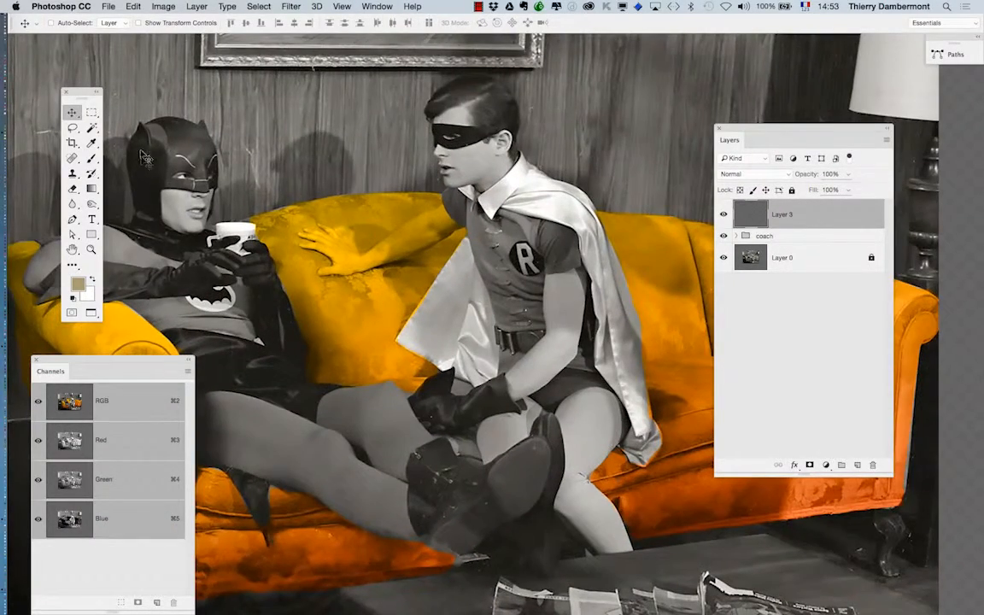
{"action": "left_click", "coordinate": [91, 159]}
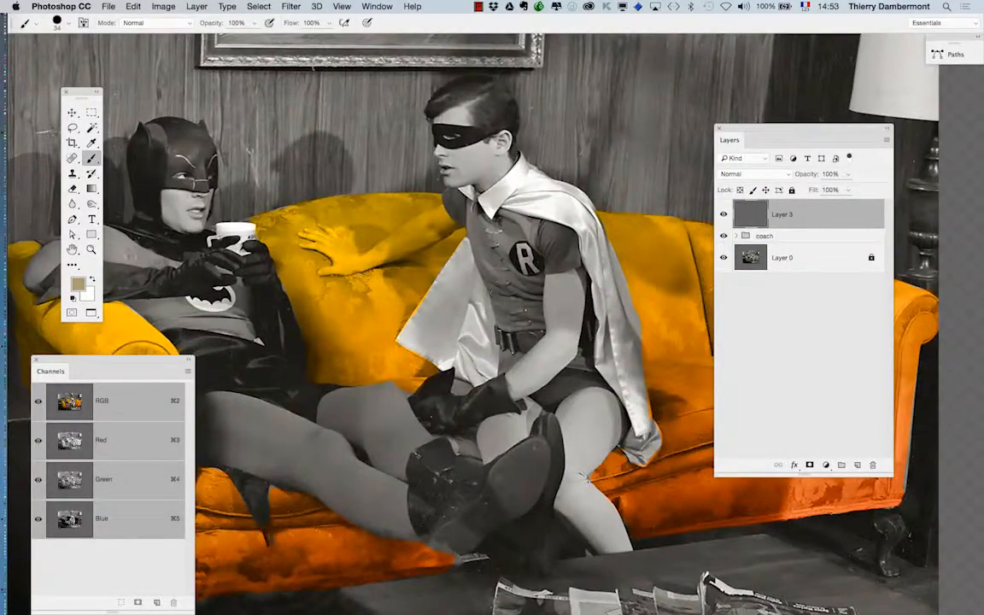
{"action": "left_click", "coordinate": [77, 287]}
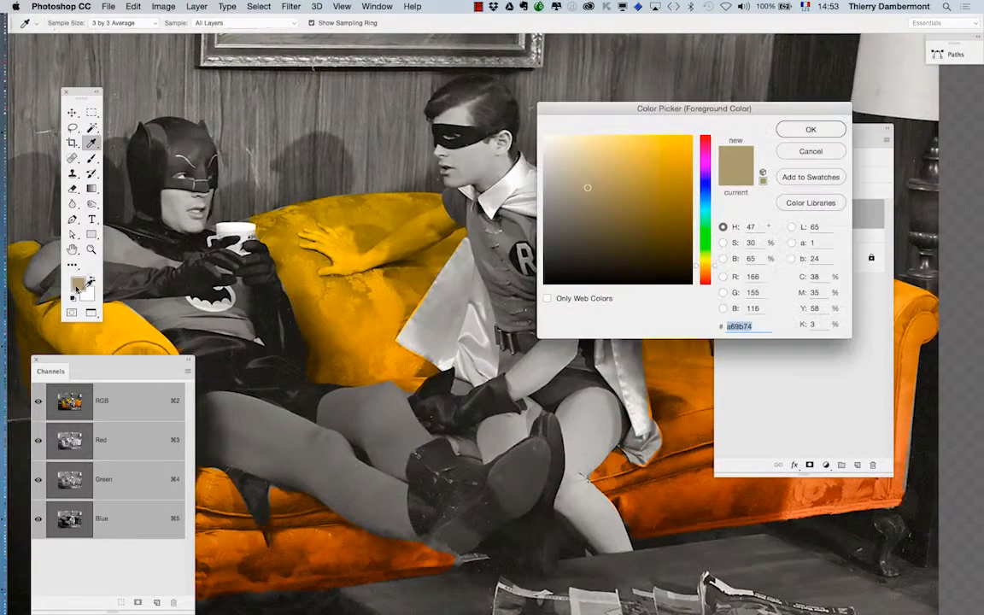
{"action": "left_click", "coordinate": [703, 235]}
{"action": "left_click", "coordinate": [689, 138]}
{"action": "left_click", "coordinate": [811, 129]}
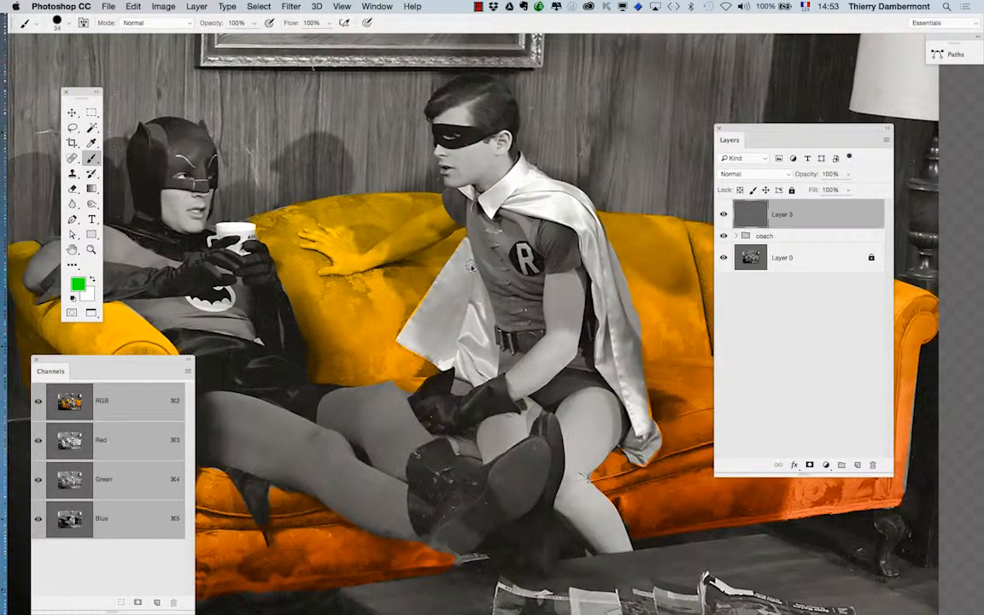
Enlarge the brush to size 59 and paint a green test stroke along Robin's outstretched forearm on Layer 3
{"action": "left_click_drag", "start_coordinate": [469, 266], "coordinate": [482, 266]}
{"action": "left_click_drag", "start_coordinate": [475, 269], "coordinate": [464, 260]}
{"action": "scroll", "coordinate": [418, 226], "scroll_direction": "up", "scroll_amount": 2}
{"action": "scroll", "coordinate": [418, 224], "scroll_direction": "up", "scroll_amount": 2}
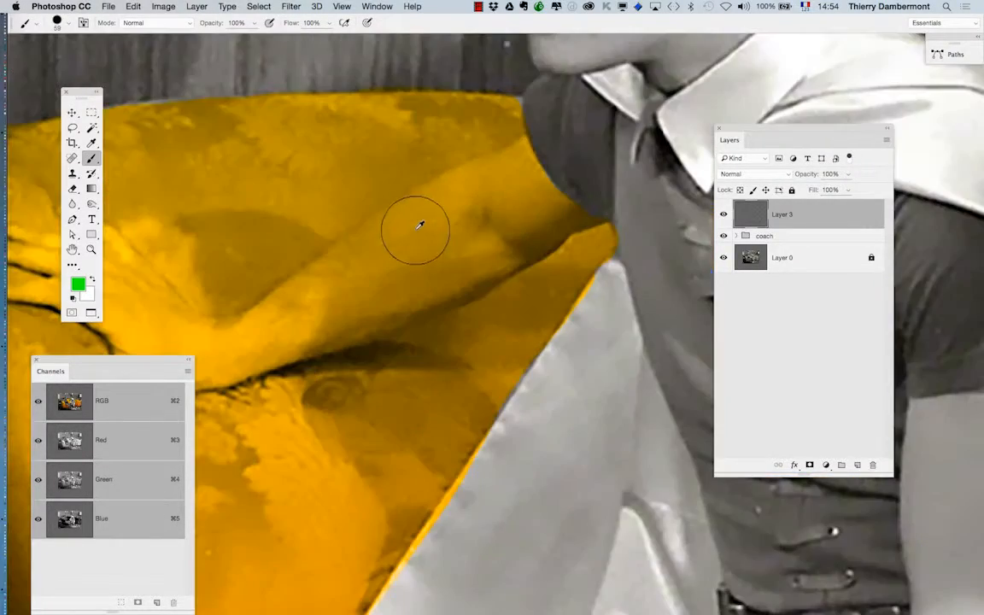
{"action": "scroll", "coordinate": [424, 226], "scroll_direction": "up", "scroll_amount": 2}
{"action": "scroll", "coordinate": [507, 232], "scroll_direction": "down", "scroll_amount": 1}
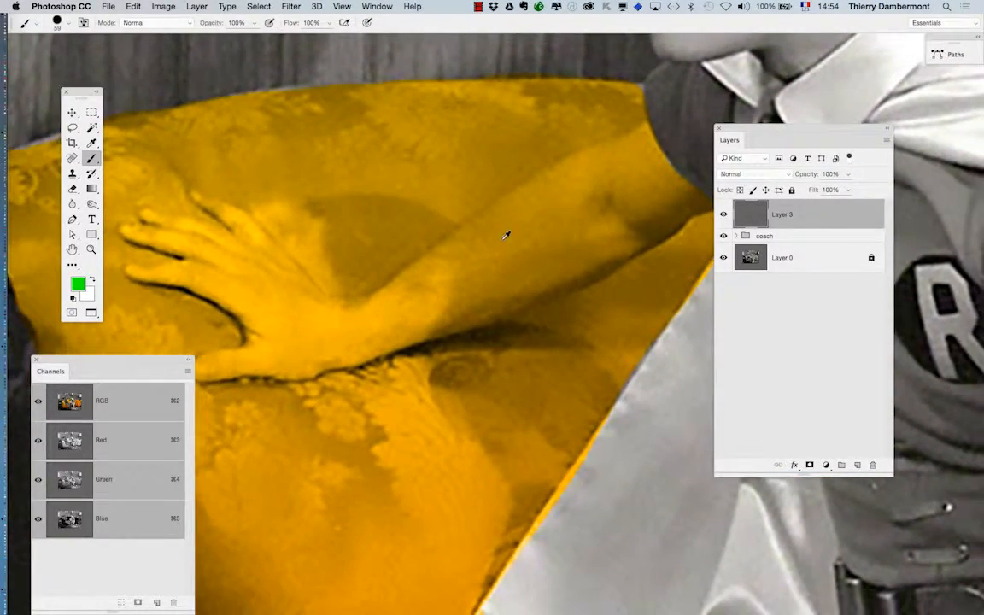
{"action": "left_click_drag", "start_coordinate": [501, 249], "coordinate": [476, 258]}
{"action": "mouse_move", "coordinate": [391, 314]}
{"action": "left_mouse_down"}
{"action": "mouse_move", "coordinate": [470, 242]}
{"action": "mouse_move", "coordinate": [530, 209]}
{"action": "left_mouse_up"}
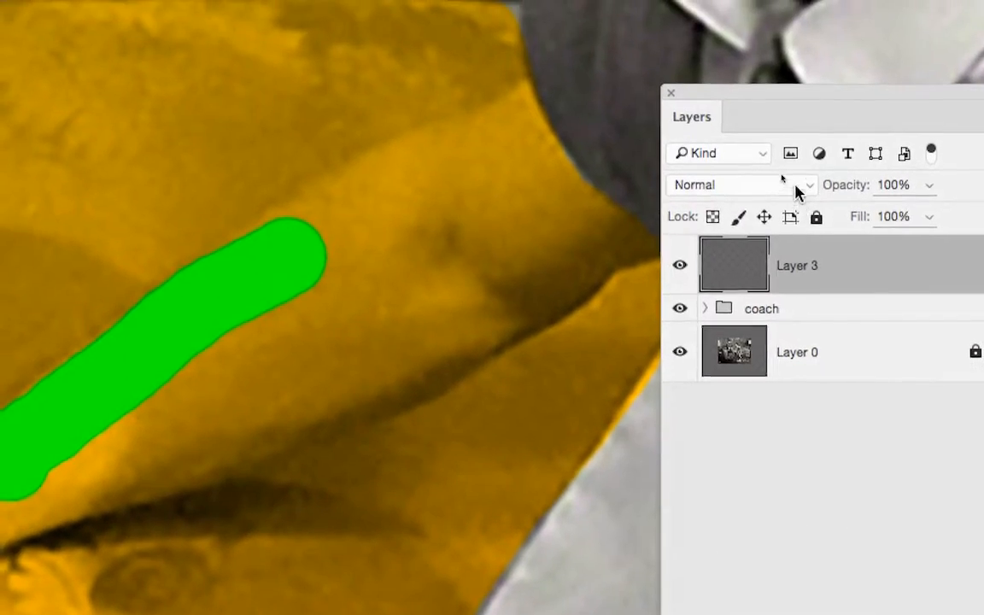
Set Layer 3's blend mode to Color and compare the green stroke with the coach group hidden and shown
{"action": "left_click", "coordinate": [773, 174]}
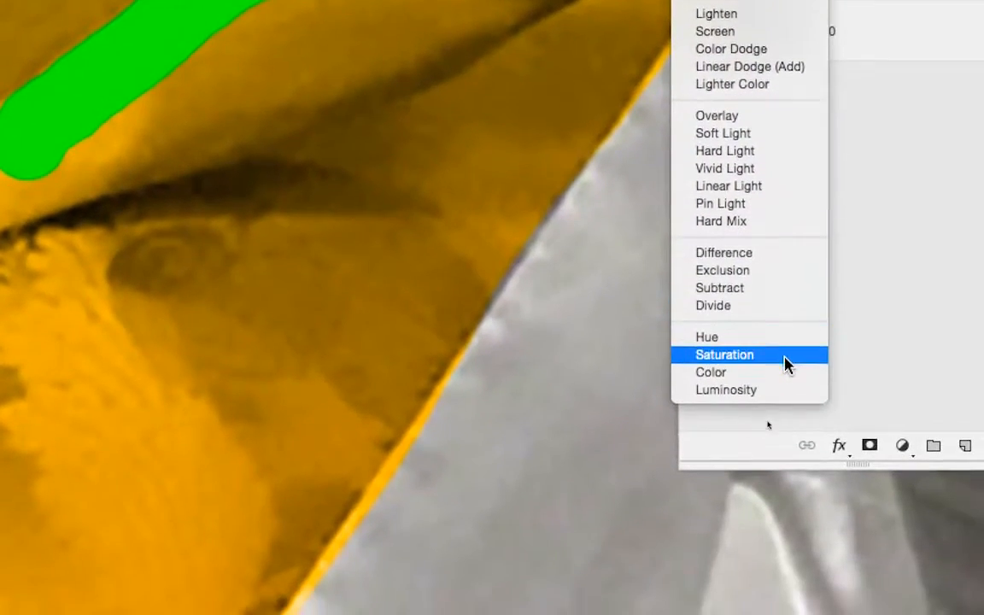
{"action": "left_click", "coordinate": [787, 369]}
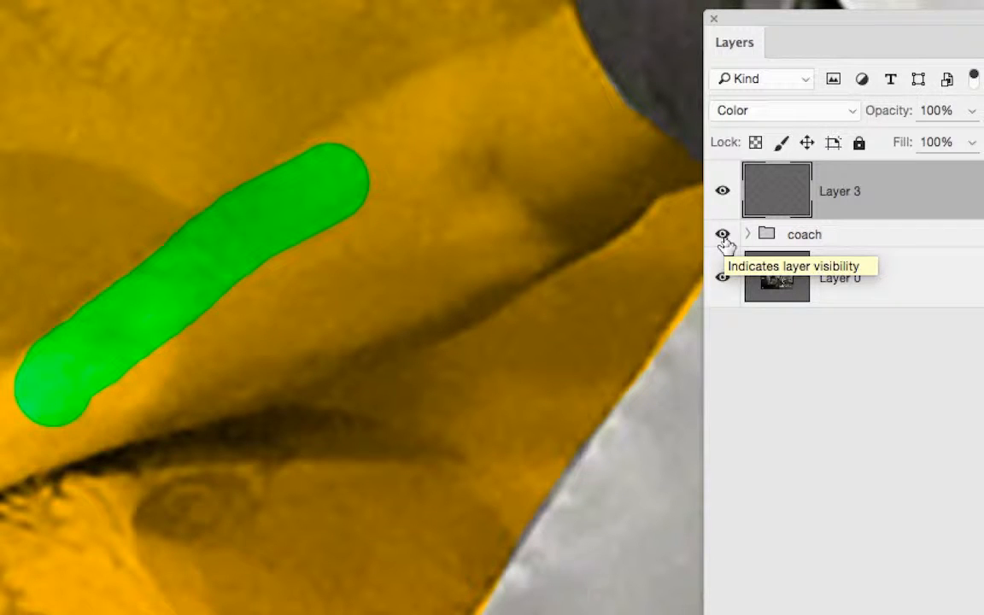
{"action": "left_click", "coordinate": [723, 235]}
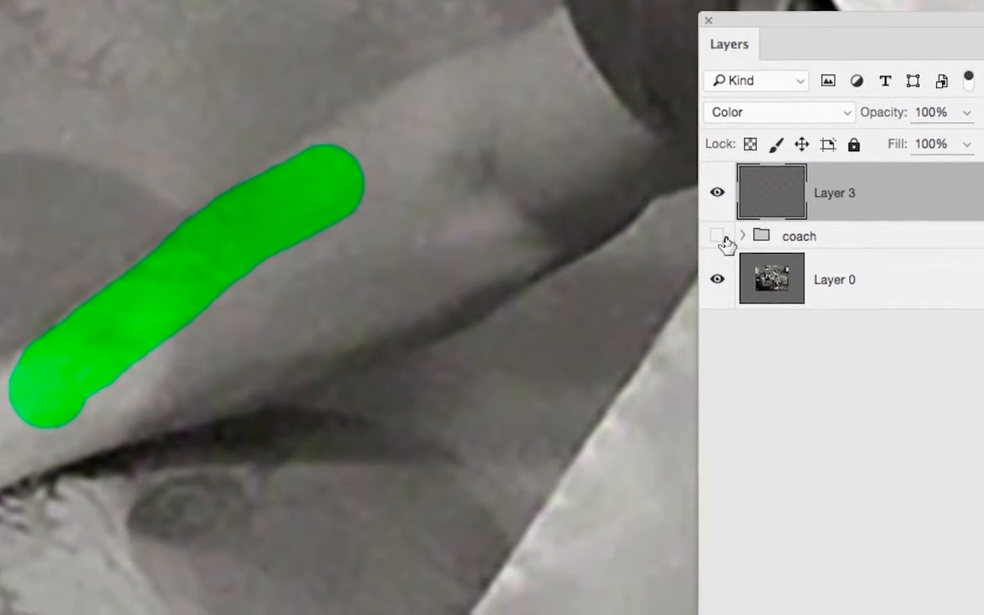
{"action": "left_click", "coordinate": [723, 239]}
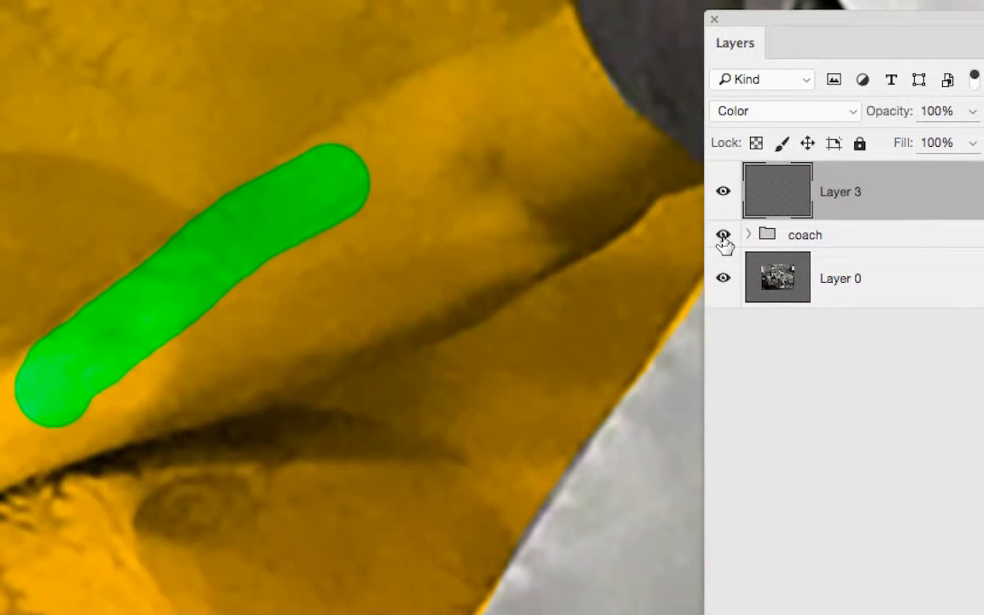
Hide the coach group and paint green along the upper, sleeve and lower edges of Robin's outstretched forearm on Layer 3
{"action": "left_click", "coordinate": [723, 239]}
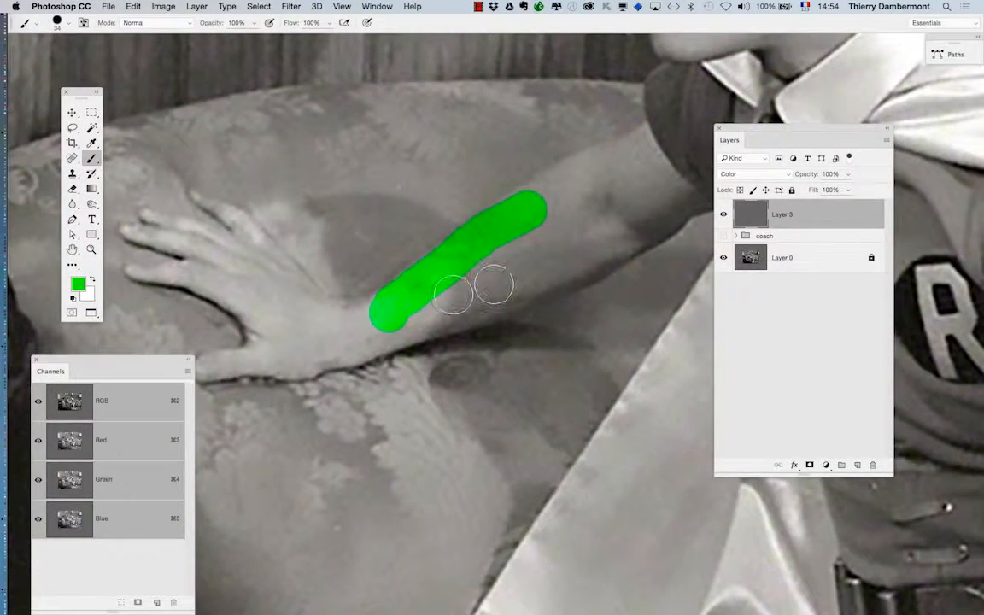
{"action": "mouse_move", "coordinate": [524, 209]}
{"action": "left_mouse_down"}
{"action": "mouse_move", "coordinate": [629, 154]}
{"action": "mouse_move", "coordinate": [623, 162]}
{"action": "mouse_move", "coordinate": [640, 134]}
{"action": "mouse_move", "coordinate": [658, 161]}
{"action": "left_mouse_up"}
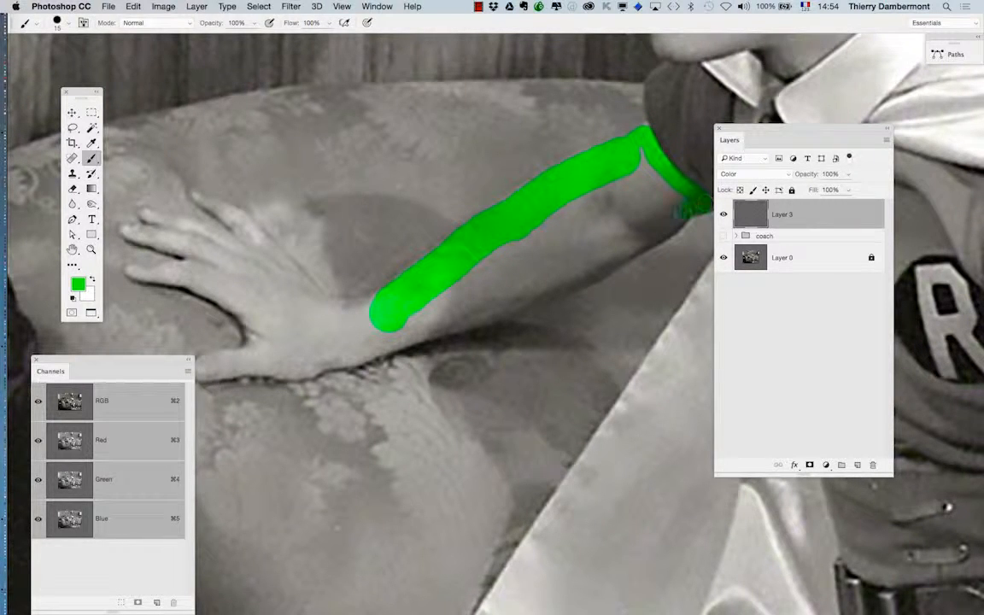
{"action": "mouse_move", "coordinate": [631, 240]}
{"action": "left_mouse_down"}
{"action": "mouse_move", "coordinate": [591, 270]}
{"action": "mouse_move", "coordinate": [481, 306]}
{"action": "left_mouse_up"}
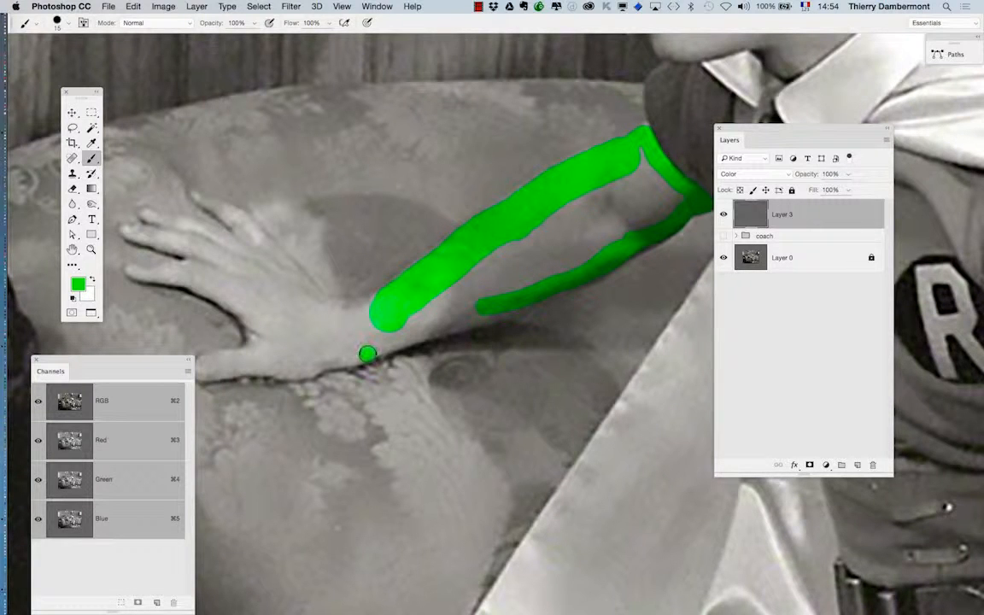
{"action": "left_click_drag", "start_coordinate": [367, 353], "coordinate": [426, 331]}
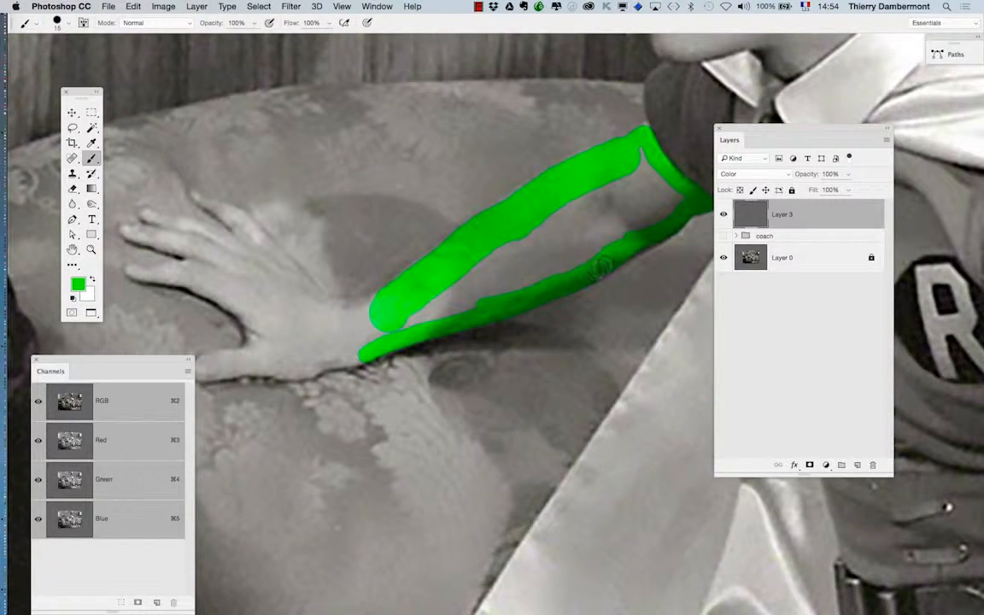
Paint green along the fingers, thumb and outer edges of Robin's outstretched hand with a small brush
{"action": "mouse_move", "coordinate": [429, 284]}
{"action": "left_mouse_down"}
{"action": "mouse_move", "coordinate": [454, 315]}
{"action": "mouse_move", "coordinate": [492, 305]}
{"action": "mouse_move", "coordinate": [493, 294]}
{"action": "mouse_move", "coordinate": [423, 280]}
{"action": "mouse_move", "coordinate": [340, 191]}
{"action": "mouse_move", "coordinate": [300, 174]}
{"action": "mouse_move", "coordinate": [347, 232]}
{"action": "mouse_move", "coordinate": [327, 193]}
{"action": "mouse_move", "coordinate": [350, 228]}
{"action": "mouse_move", "coordinate": [251, 191]}
{"action": "mouse_move", "coordinate": [269, 220]}
{"action": "mouse_move", "coordinate": [329, 232]}
{"action": "mouse_move", "coordinate": [289, 219]}
{"action": "mouse_move", "coordinate": [311, 236]}
{"action": "left_mouse_up"}
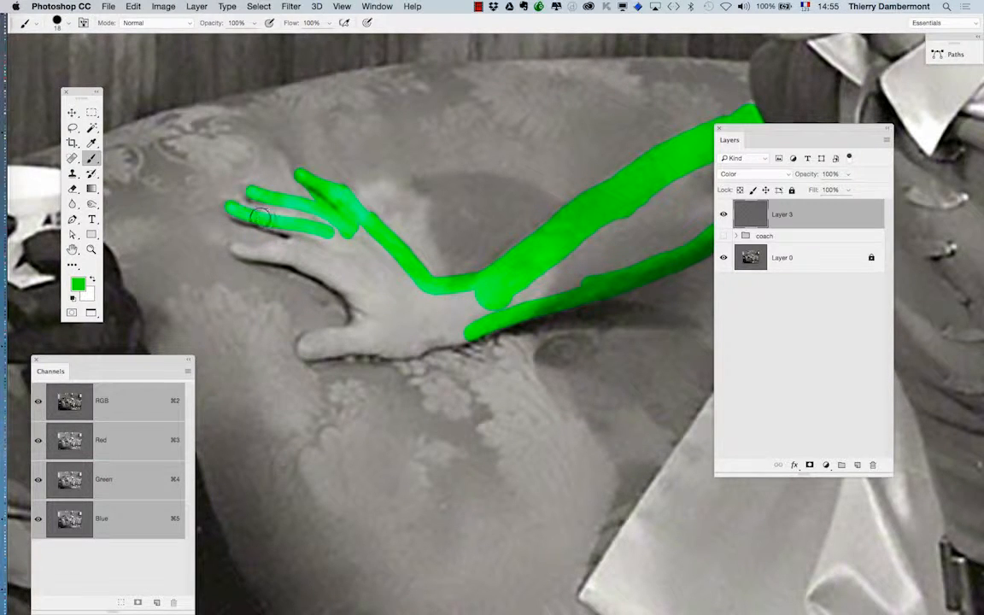
{"action": "mouse_move", "coordinate": [247, 211]}
{"action": "left_mouse_down"}
{"action": "mouse_move", "coordinate": [293, 215]}
{"action": "mouse_move", "coordinate": [337, 243]}
{"action": "mouse_move", "coordinate": [271, 218]}
{"action": "mouse_move", "coordinate": [277, 224]}
{"action": "left_mouse_up"}
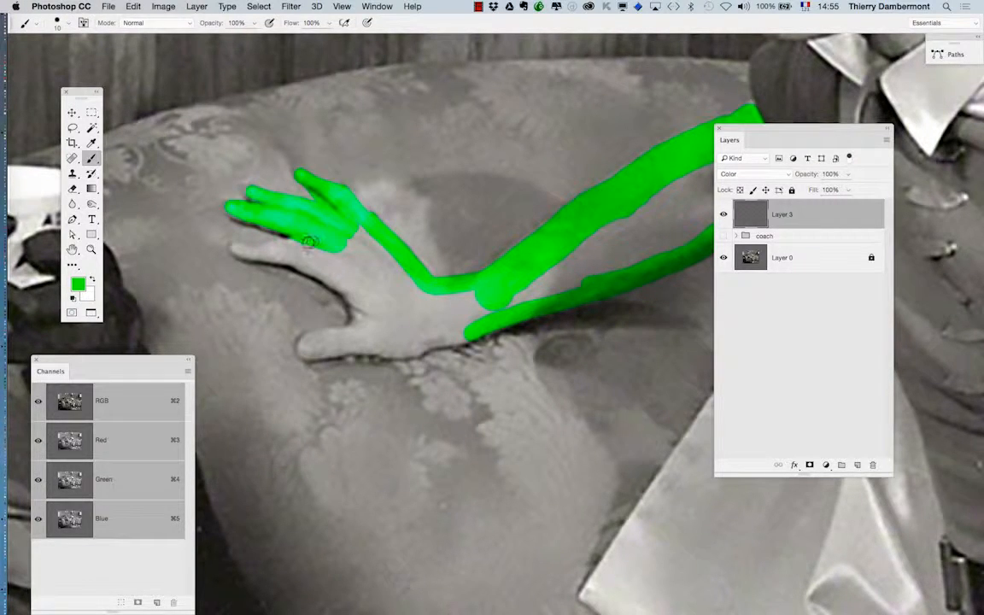
{"action": "mouse_move", "coordinate": [310, 242]}
{"action": "left_mouse_down"}
{"action": "mouse_move", "coordinate": [233, 246]}
{"action": "mouse_move", "coordinate": [303, 266]}
{"action": "left_mouse_up"}
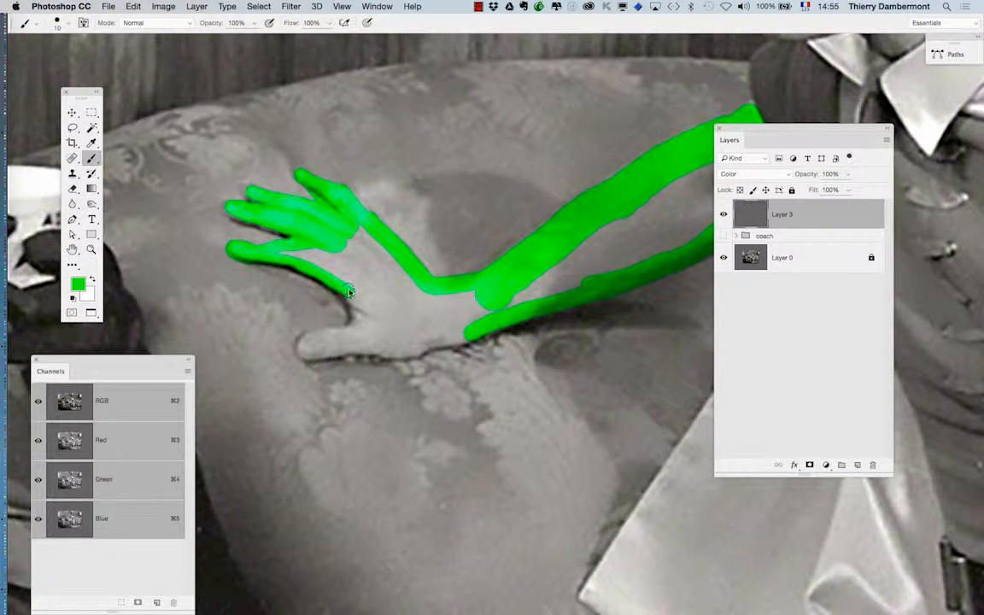
{"action": "mouse_move", "coordinate": [349, 292]}
{"action": "left_mouse_down"}
{"action": "mouse_move", "coordinate": [360, 314]}
{"action": "mouse_move", "coordinate": [338, 338]}
{"action": "mouse_move", "coordinate": [301, 346]}
{"action": "mouse_move", "coordinate": [399, 344]}
{"action": "mouse_move", "coordinate": [459, 330]}
{"action": "left_mouse_up"}
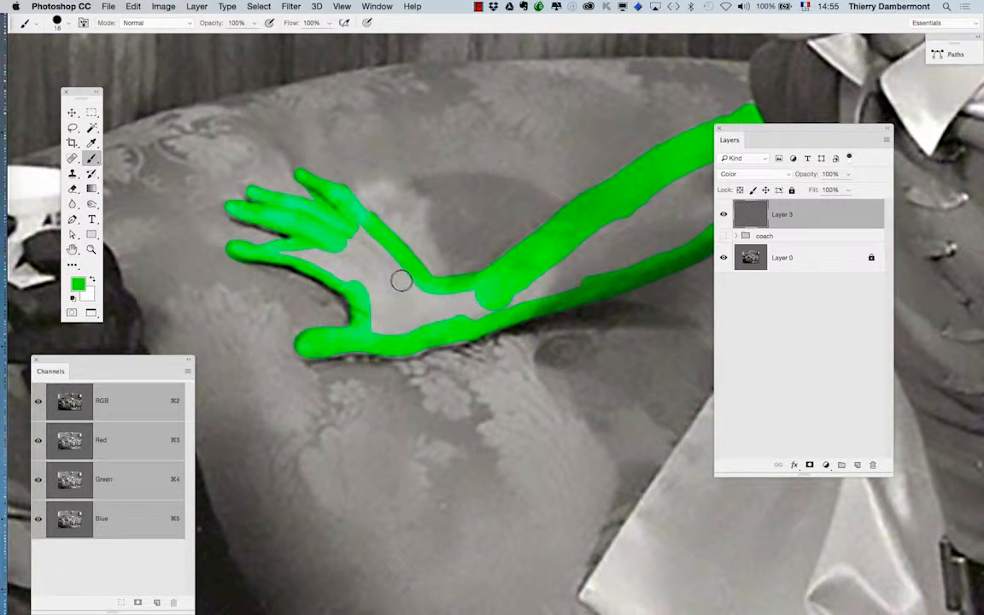
Erase the green overspill between Robin's fingers with a small Eraser of size 6
{"action": "scroll", "coordinate": [326, 199], "scroll_direction": "up", "scroll_amount": 5}
{"action": "left_click_drag", "start_coordinate": [316, 215], "coordinate": [297, 216]}
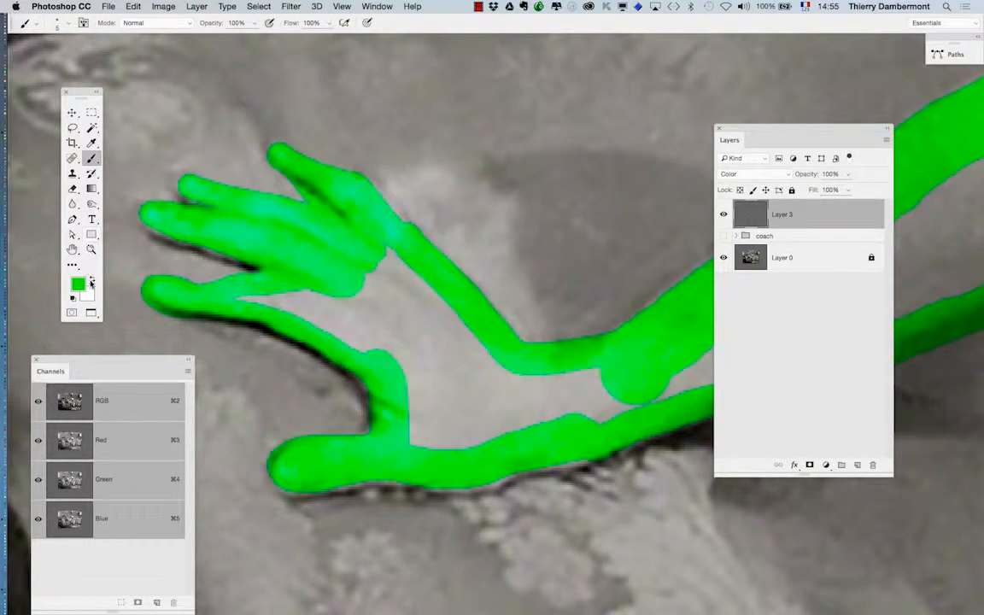
{"action": "left_click", "coordinate": [75, 189]}
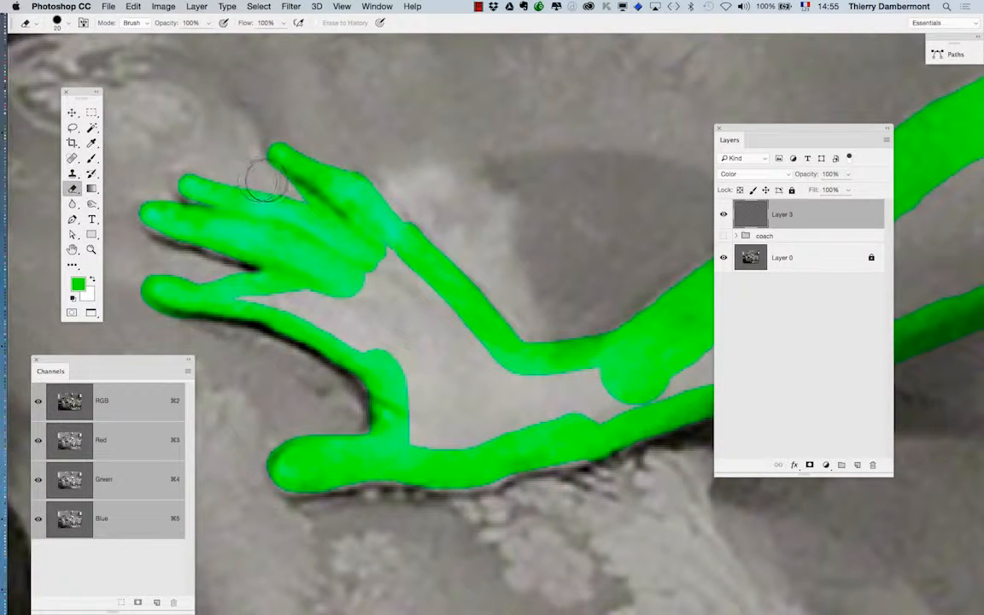
{"action": "left_click_drag", "start_coordinate": [256, 178], "coordinate": [243, 182]}
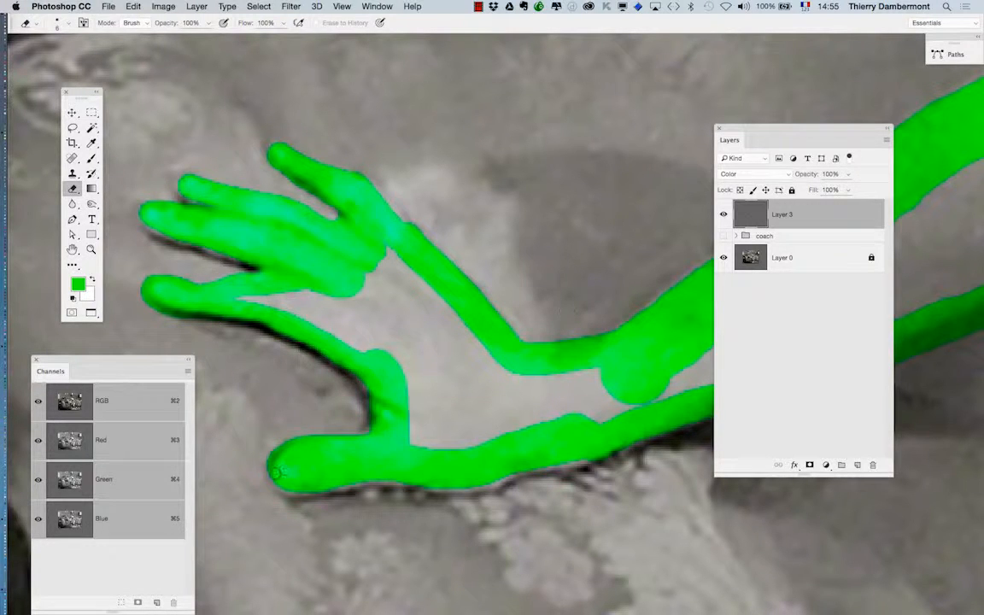
Fill the remaining gray areas inside Robin's outstretched hand and forearm with green, enlarging the brush to size 28
{"action": "scroll", "coordinate": [483, 393], "scroll_direction": "down", "scroll_amount": 5}
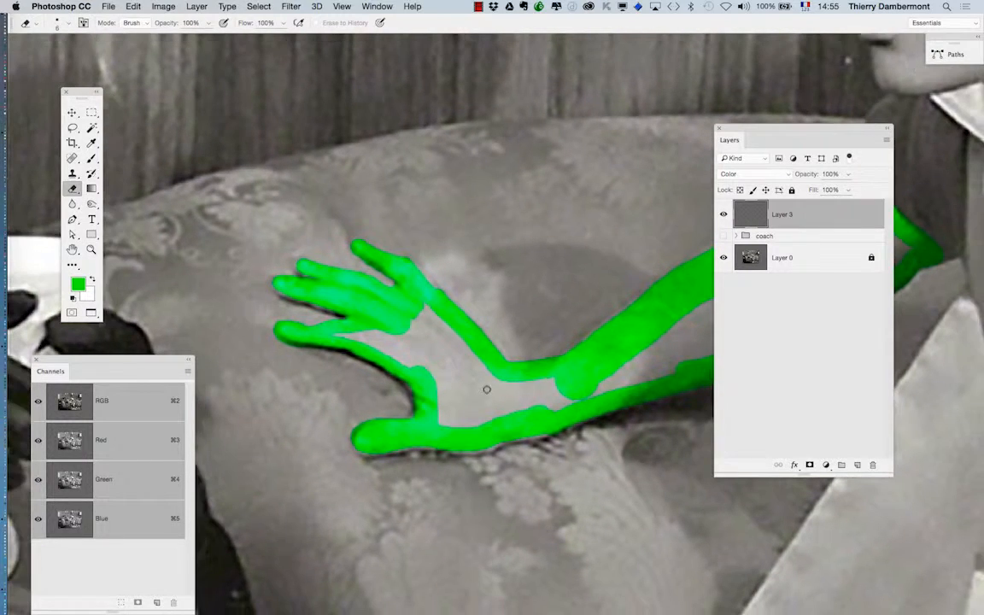
{"action": "left_click_drag", "start_coordinate": [427, 264], "coordinate": [259, 176]}
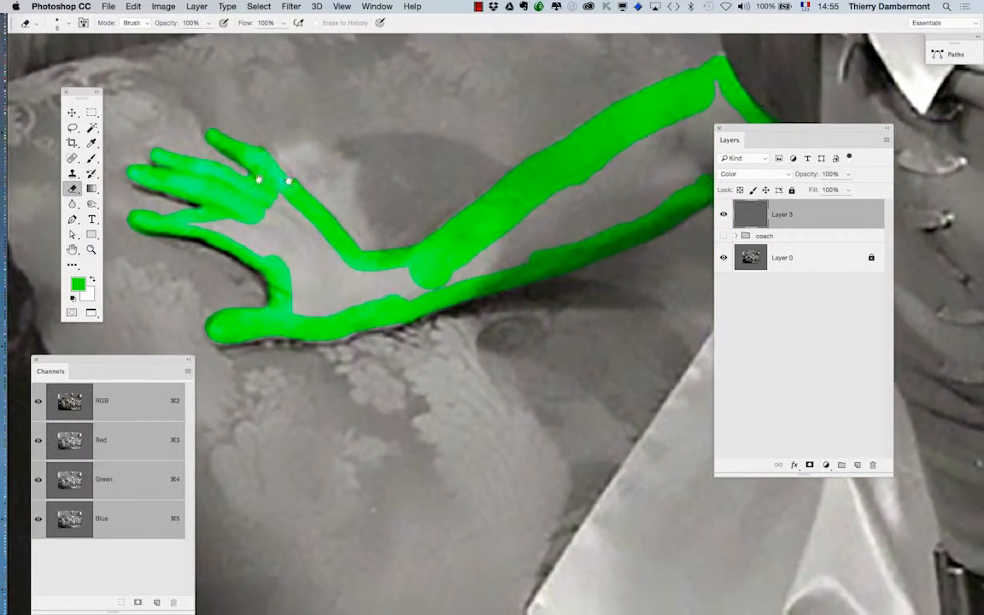
{"action": "left_click", "coordinate": [92, 159]}
{"action": "mouse_move", "coordinate": [185, 213]}
{"action": "left_mouse_down"}
{"action": "mouse_move", "coordinate": [205, 210]}
{"action": "mouse_move", "coordinate": [195, 221]}
{"action": "mouse_move", "coordinate": [206, 205]}
{"action": "mouse_move", "coordinate": [273, 248]}
{"action": "mouse_move", "coordinate": [167, 200]}
{"action": "mouse_move", "coordinate": [151, 216]}
{"action": "left_mouse_up"}
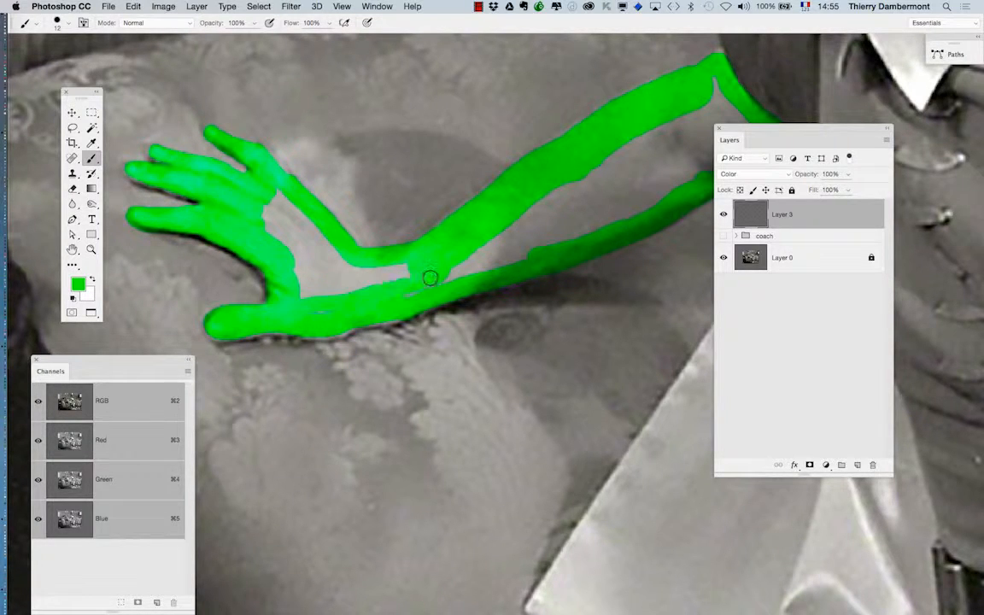
{"action": "mouse_move", "coordinate": [416, 275]}
{"action": "left_mouse_down"}
{"action": "mouse_move", "coordinate": [325, 299]}
{"action": "mouse_move", "coordinate": [306, 292]}
{"action": "mouse_move", "coordinate": [274, 230]}
{"action": "mouse_move", "coordinate": [275, 201]}
{"action": "mouse_move", "coordinate": [346, 268]}
{"action": "mouse_move", "coordinate": [407, 275]}
{"action": "mouse_move", "coordinate": [329, 272]}
{"action": "left_mouse_up"}
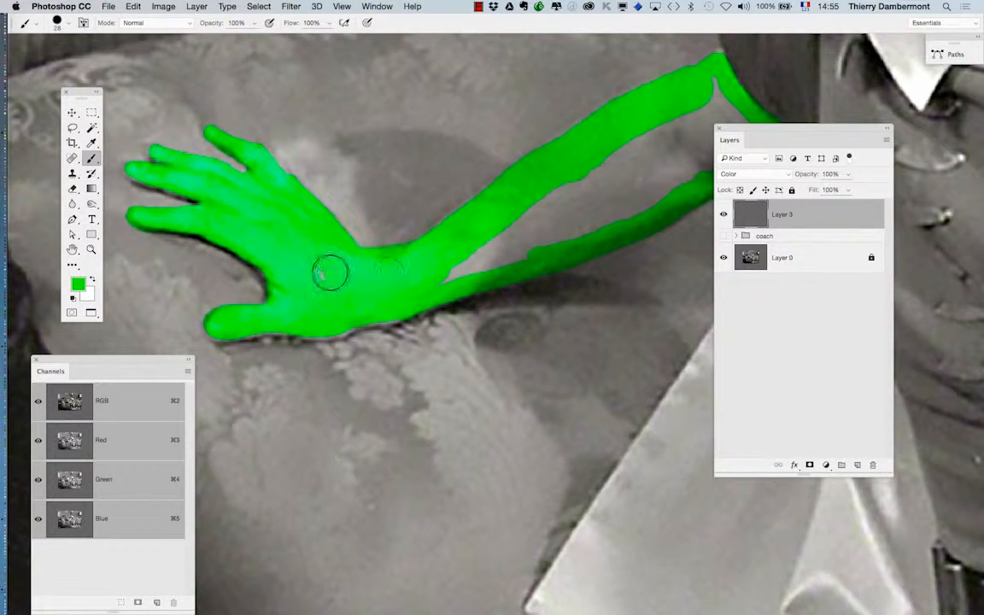
{"action": "mouse_move", "coordinate": [415, 286]}
{"action": "left_mouse_down"}
{"action": "mouse_move", "coordinate": [296, 364]}
{"action": "mouse_move", "coordinate": [419, 314]}
{"action": "left_mouse_up"}
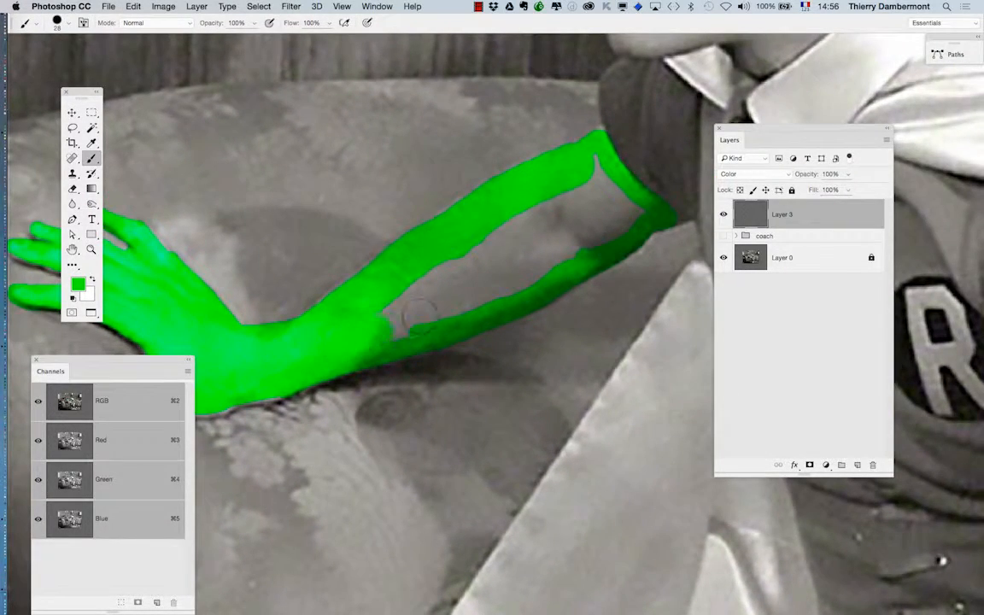
{"action": "mouse_move", "coordinate": [522, 268]}
{"action": "left_mouse_down"}
{"action": "mouse_move", "coordinate": [385, 266]}
{"action": "mouse_move", "coordinate": [346, 282]}
{"action": "mouse_move", "coordinate": [471, 257]}
{"action": "mouse_move", "coordinate": [589, 167]}
{"action": "mouse_move", "coordinate": [625, 208]}
{"action": "left_mouse_up"}
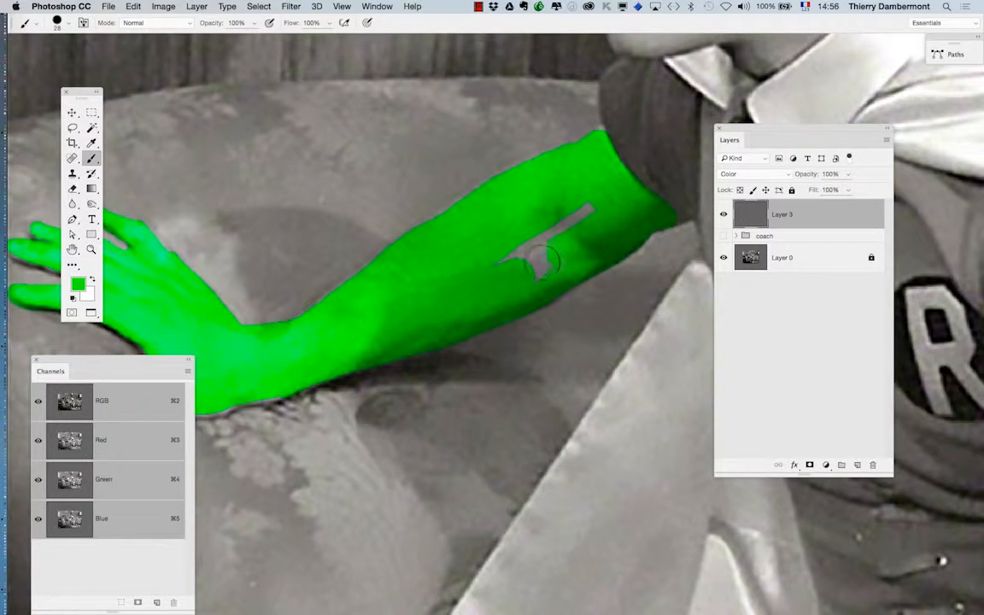
{"action": "mouse_move", "coordinate": [543, 261]}
{"action": "left_mouse_down"}
{"action": "mouse_move", "coordinate": [527, 254]}
{"action": "mouse_move", "coordinate": [591, 209]}
{"action": "left_mouse_up"}
Outline and fill Robin's other bare arm with green, from the sleeve down to the glove, using the size 28 brush
{"action": "left_click", "coordinate": [457, 307], "text": "alt"}
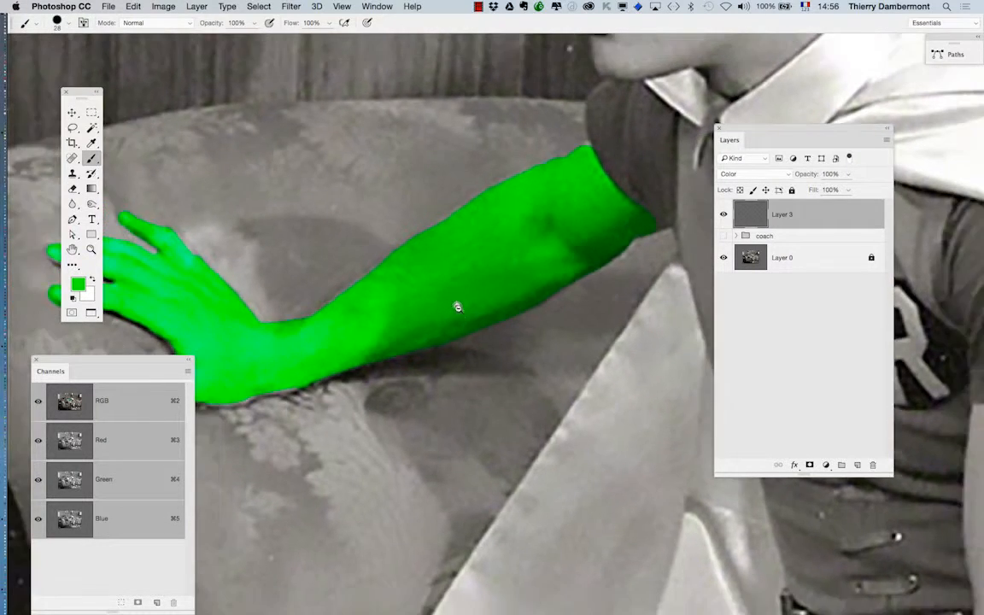
{"action": "left_click", "coordinate": [476, 342], "text": "alt"}
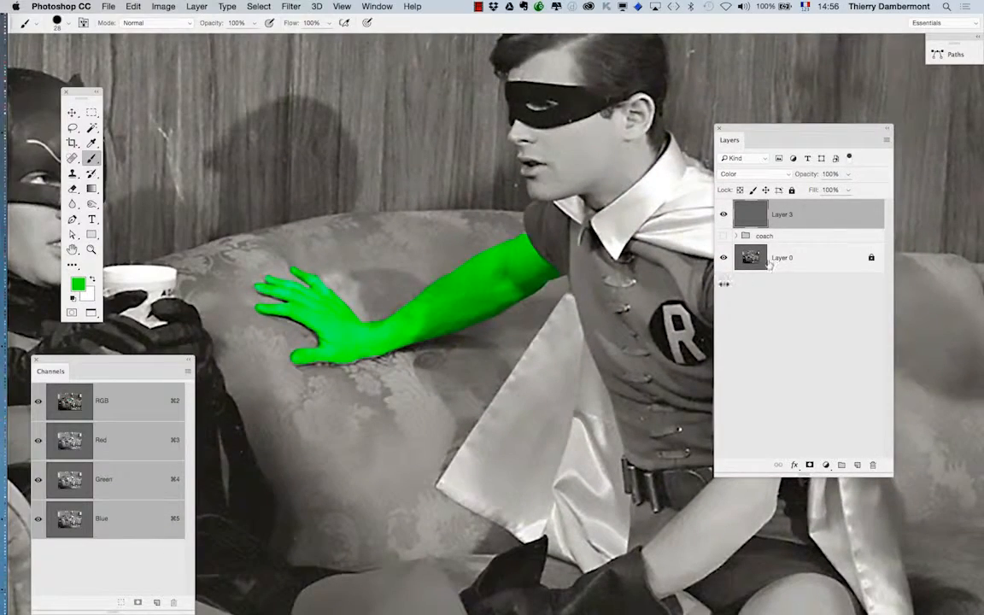
{"action": "mouse_move", "coordinate": [591, 290]}
{"action": "left_mouse_down"}
{"action": "mouse_move", "coordinate": [481, 244]}
{"action": "mouse_move", "coordinate": [365, 121]}
{"action": "left_mouse_up"}
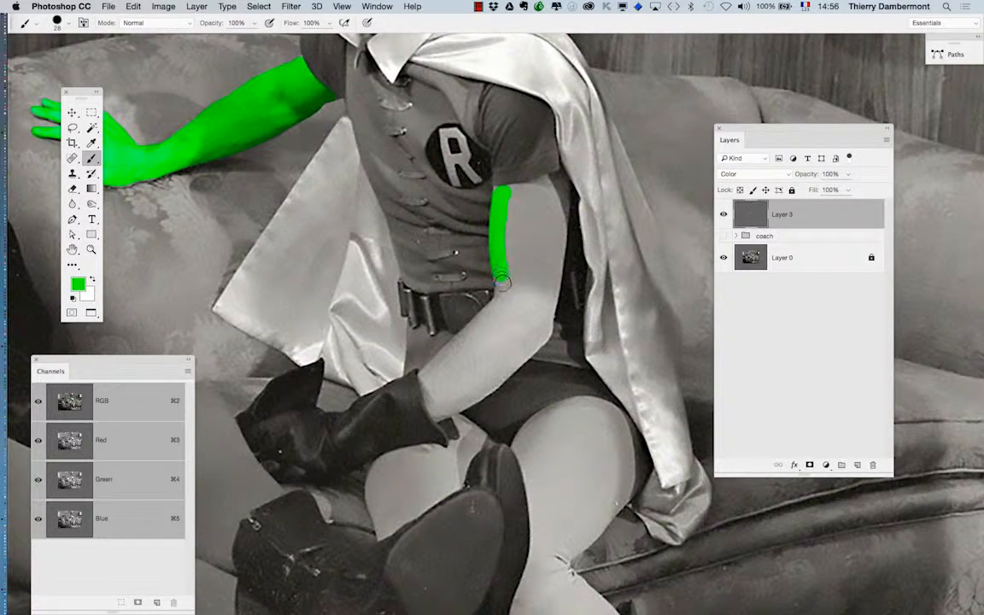
{"action": "mouse_move", "coordinate": [502, 282]}
{"action": "left_mouse_down"}
{"action": "mouse_move", "coordinate": [503, 311]}
{"action": "mouse_move", "coordinate": [503, 300]}
{"action": "mouse_move", "coordinate": [430, 375]}
{"action": "mouse_move", "coordinate": [435, 412]}
{"action": "mouse_move", "coordinate": [466, 403]}
{"action": "mouse_move", "coordinate": [538, 331]}
{"action": "mouse_move", "coordinate": [548, 286]}
{"action": "left_mouse_up"}
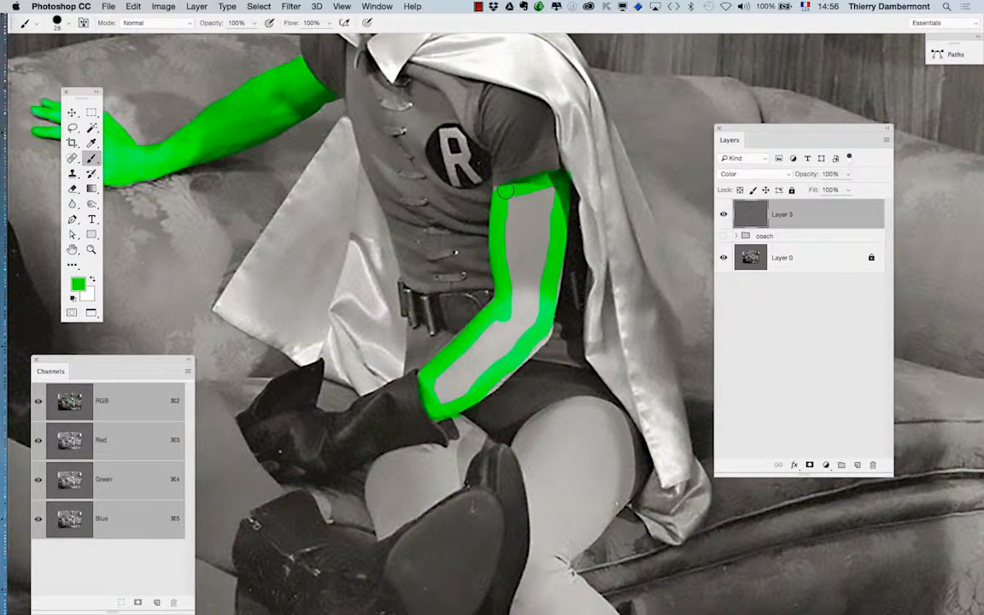
{"action": "mouse_move", "coordinate": [515, 203]}
{"action": "left_mouse_down"}
{"action": "mouse_move", "coordinate": [520, 208]}
{"action": "mouse_move", "coordinate": [527, 193]}
{"action": "mouse_move", "coordinate": [538, 256]}
{"action": "mouse_move", "coordinate": [521, 334]}
{"action": "mouse_move", "coordinate": [493, 369]}
{"action": "mouse_move", "coordinate": [453, 390]}
{"action": "mouse_move", "coordinate": [491, 337]}
{"action": "mouse_move", "coordinate": [519, 235]}
{"action": "mouse_move", "coordinate": [527, 267]}
{"action": "mouse_move", "coordinate": [516, 266]}
{"action": "left_mouse_up"}
{"action": "mouse_move", "coordinate": [554, 202]}
{"action": "left_mouse_down"}
{"action": "mouse_move", "coordinate": [547, 288]}
{"action": "mouse_move", "coordinate": [535, 330]}
{"action": "mouse_move", "coordinate": [516, 351]}
{"action": "mouse_move", "coordinate": [527, 359]}
{"action": "mouse_move", "coordinate": [547, 275]}
{"action": "mouse_move", "coordinate": [538, 308]}
{"action": "left_mouse_up"}
Paint Robin's lower face, ear and neck green with a size 39 brush and erase the overspill on his collar
{"action": "left_click", "coordinate": [365, 264], "text": "super"}
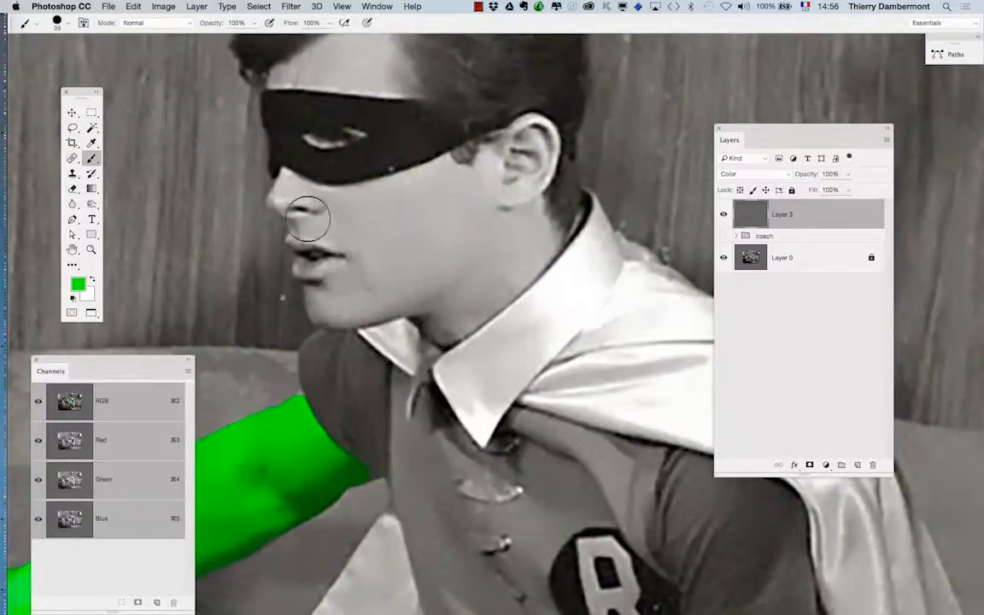
{"action": "mouse_move", "coordinate": [308, 218]}
{"action": "left_mouse_down"}
{"action": "mouse_move", "coordinate": [294, 189]}
{"action": "mouse_move", "coordinate": [308, 200]}
{"action": "mouse_move", "coordinate": [368, 193]}
{"action": "mouse_move", "coordinate": [479, 160]}
{"action": "mouse_move", "coordinate": [511, 137]}
{"action": "mouse_move", "coordinate": [535, 137]}
{"action": "mouse_move", "coordinate": [531, 184]}
{"action": "mouse_move", "coordinate": [502, 170]}
{"action": "mouse_move", "coordinate": [462, 192]}
{"action": "mouse_move", "coordinate": [309, 233]}
{"action": "mouse_move", "coordinate": [338, 306]}
{"action": "mouse_move", "coordinate": [416, 294]}
{"action": "mouse_move", "coordinate": [432, 297]}
{"action": "mouse_move", "coordinate": [434, 324]}
{"action": "mouse_move", "coordinate": [554, 237]}
{"action": "mouse_move", "coordinate": [512, 287]}
{"action": "mouse_move", "coordinate": [447, 335]}
{"action": "mouse_move", "coordinate": [453, 312]}
{"action": "mouse_move", "coordinate": [531, 223]}
{"action": "mouse_move", "coordinate": [399, 271]}
{"action": "mouse_move", "coordinate": [354, 233]}
{"action": "mouse_move", "coordinate": [377, 256]}
{"action": "mouse_move", "coordinate": [354, 259]}
{"action": "mouse_move", "coordinate": [453, 269]}
{"action": "mouse_move", "coordinate": [466, 233]}
{"action": "mouse_move", "coordinate": [451, 282]}
{"action": "left_mouse_up"}
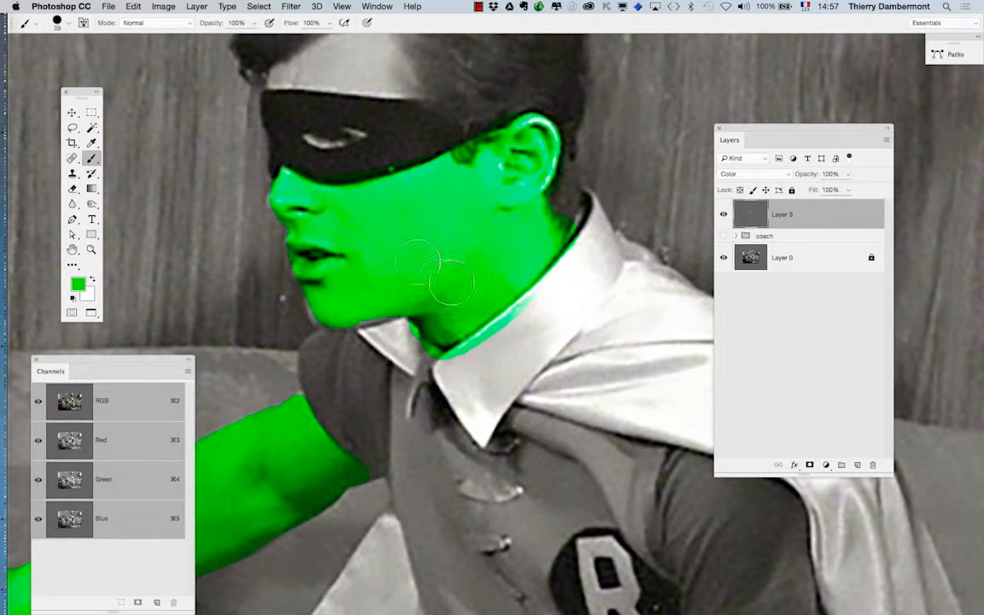
{"action": "left_click", "coordinate": [74, 189]}
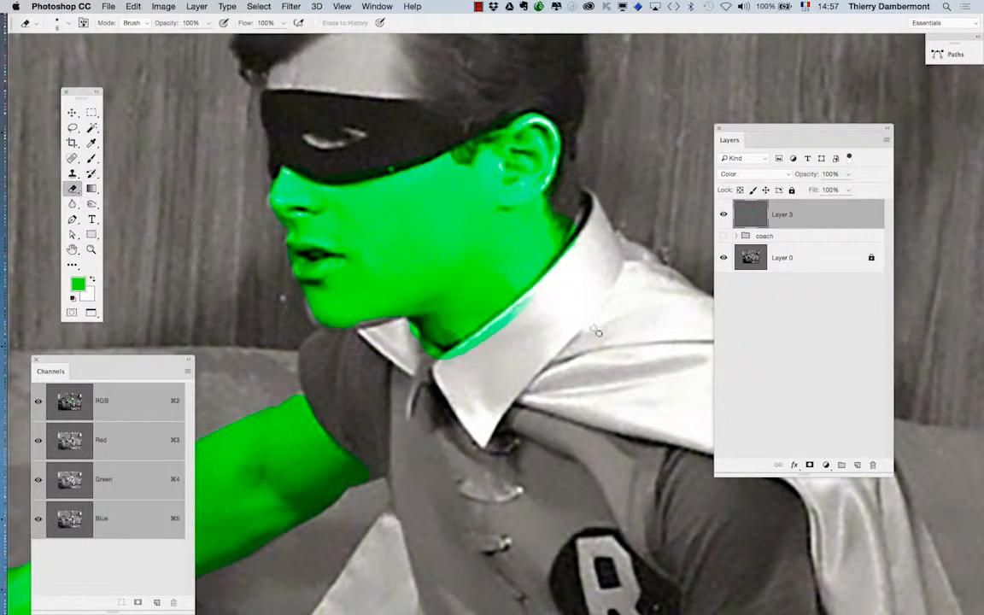
{"action": "mouse_move", "coordinate": [577, 318]}
{"action": "left_mouse_down"}
{"action": "mouse_move", "coordinate": [587, 321]}
{"action": "mouse_move", "coordinate": [515, 322]}
{"action": "mouse_move", "coordinate": [530, 295]}
{"action": "mouse_move", "coordinate": [431, 361]}
{"action": "left_mouse_up"}
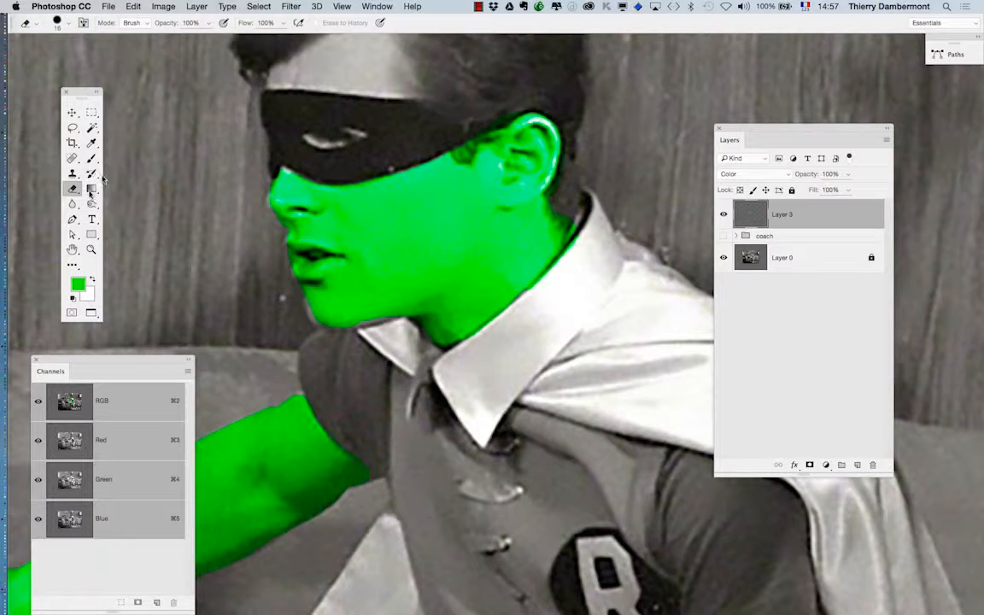
Paint Robin's forehead green between the mask and the hairline with a soft brush of size 31
{"action": "left_click", "coordinate": [92, 160]}
{"action": "left_click_drag", "start_coordinate": [357, 150], "coordinate": [340, 151]}
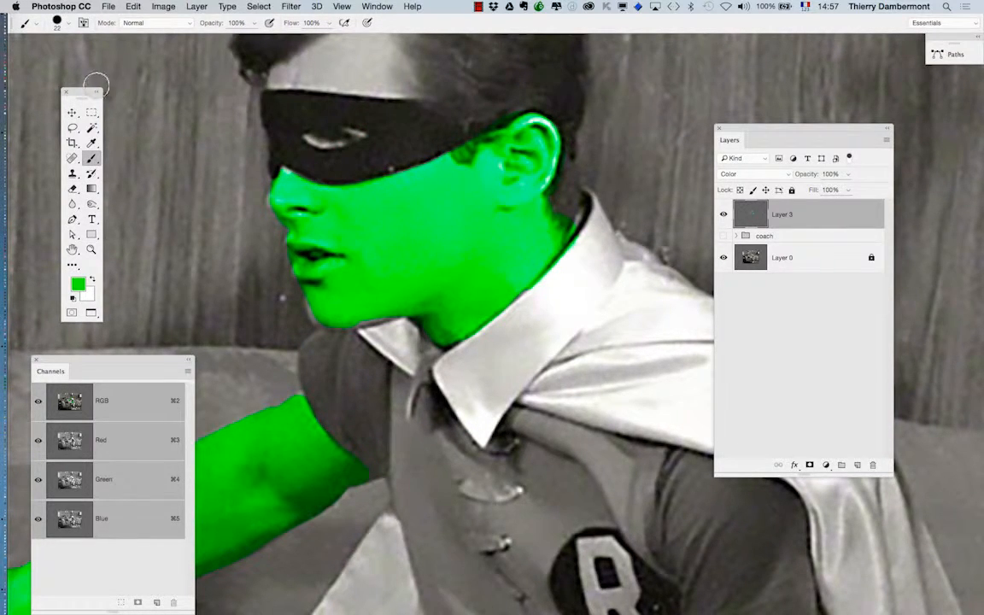
{"action": "left_click_drag", "start_coordinate": [77, 93], "coordinate": [173, 79]}
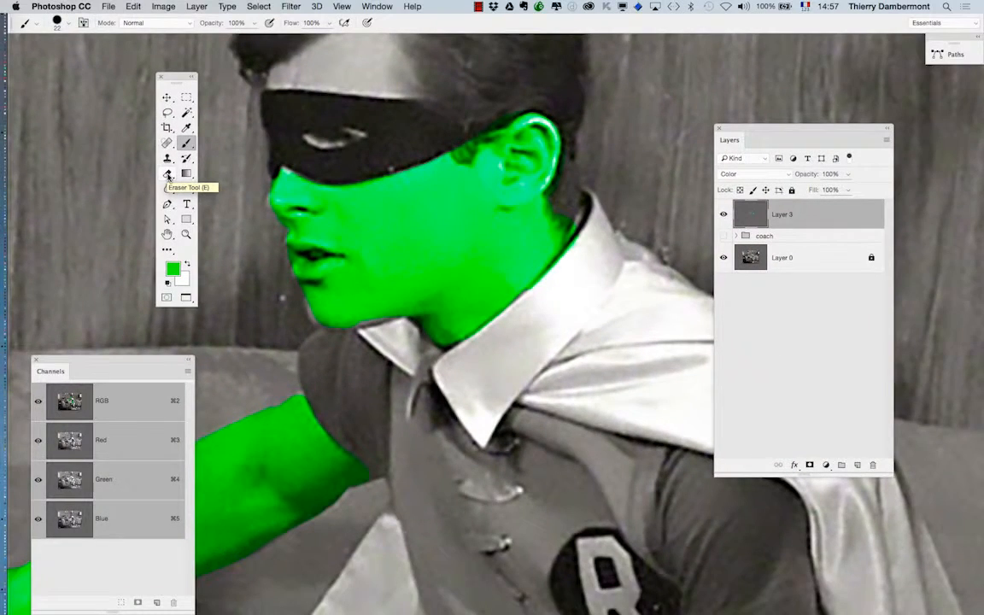
{"action": "left_click_drag", "start_coordinate": [522, 163], "coordinate": [586, 442]}
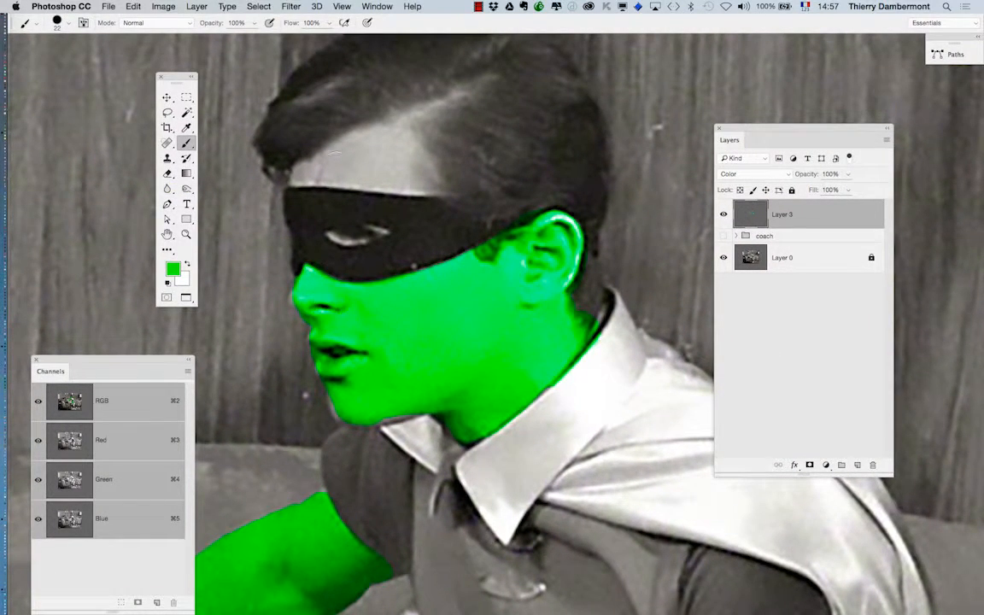
{"action": "mouse_move", "coordinate": [305, 173]}
{"action": "left_mouse_down"}
{"action": "mouse_move", "coordinate": [376, 136]}
{"action": "mouse_move", "coordinate": [387, 157]}
{"action": "mouse_move", "coordinate": [383, 126]}
{"action": "mouse_move", "coordinate": [376, 275]}
{"action": "mouse_move", "coordinate": [377, 122]}
{"action": "left_mouse_up"}
{"action": "mouse_move", "coordinate": [365, 180]}
{"action": "left_mouse_down"}
{"action": "mouse_move", "coordinate": [355, 147]}
{"action": "mouse_move", "coordinate": [307, 174]}
{"action": "mouse_move", "coordinate": [462, 88]}
{"action": "mouse_move", "coordinate": [412, 135]}
{"action": "mouse_move", "coordinate": [420, 179]}
{"action": "mouse_move", "coordinate": [436, 186]}
{"action": "mouse_move", "coordinate": [309, 170]}
{"action": "mouse_move", "coordinate": [419, 175]}
{"action": "mouse_move", "coordinate": [408, 147]}
{"action": "mouse_move", "coordinate": [395, 145]}
{"action": "mouse_move", "coordinate": [322, 181]}
{"action": "mouse_move", "coordinate": [285, 171]}
{"action": "left_mouse_up"}
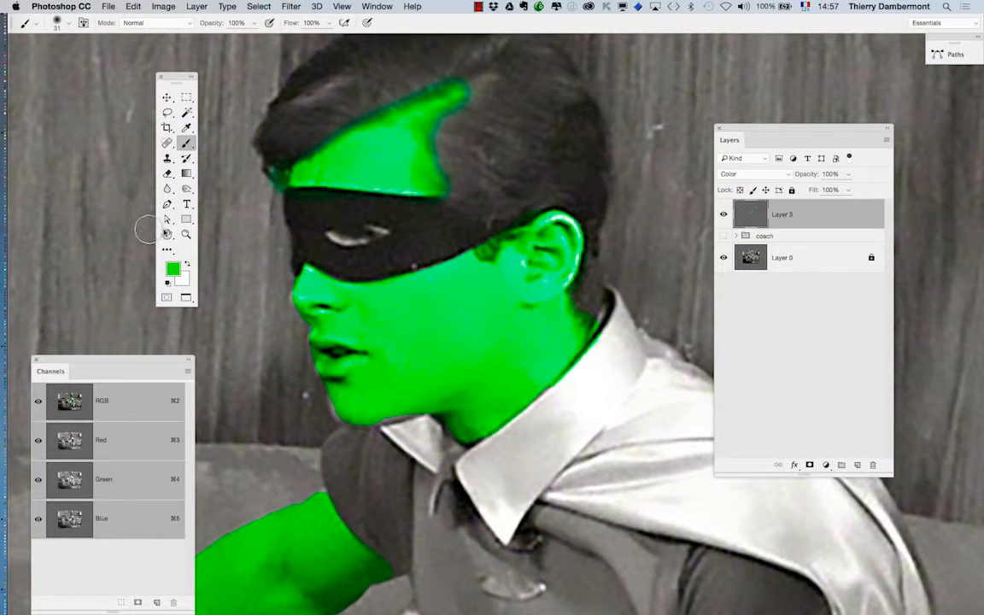
Erase the green overspill along Robin's hairline and beside the mask with a soft Eraser of size 34
{"action": "key", "text": "e"}
{"action": "left_click_drag", "start_coordinate": [368, 282], "coordinate": [370, 236]}
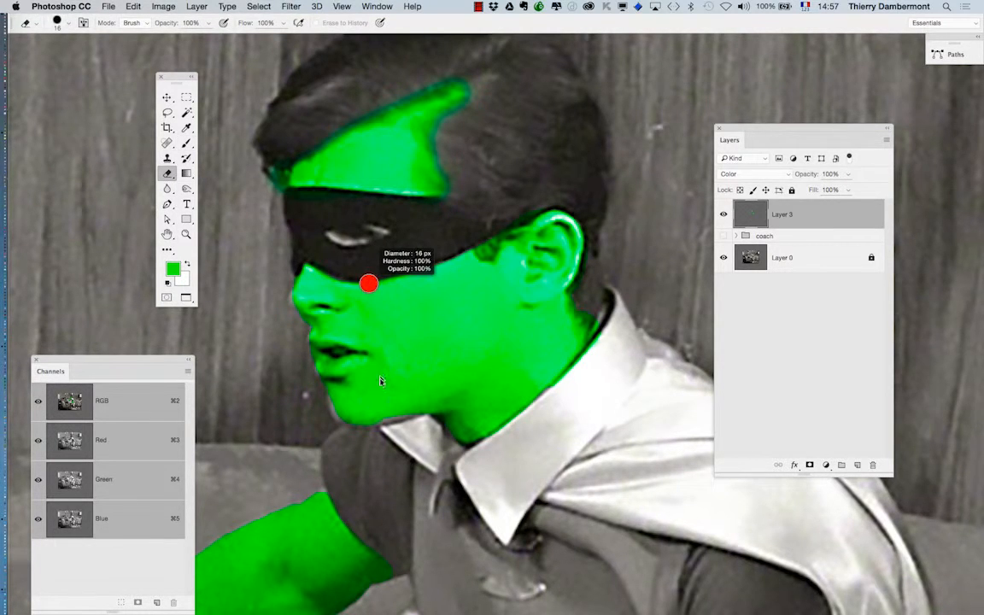
{"action": "mouse_move", "coordinate": [382, 381]}
{"action": "left_mouse_down"}
{"action": "mouse_move", "coordinate": [427, 359]}
{"action": "mouse_move", "coordinate": [385, 323]}
{"action": "mouse_move", "coordinate": [384, 186]}
{"action": "mouse_move", "coordinate": [358, 152]}
{"action": "mouse_move", "coordinate": [318, 132]}
{"action": "mouse_move", "coordinate": [295, 135]}
{"action": "mouse_move", "coordinate": [314, 139]}
{"action": "mouse_move", "coordinate": [469, 72]}
{"action": "mouse_move", "coordinate": [455, 126]}
{"action": "left_mouse_up"}
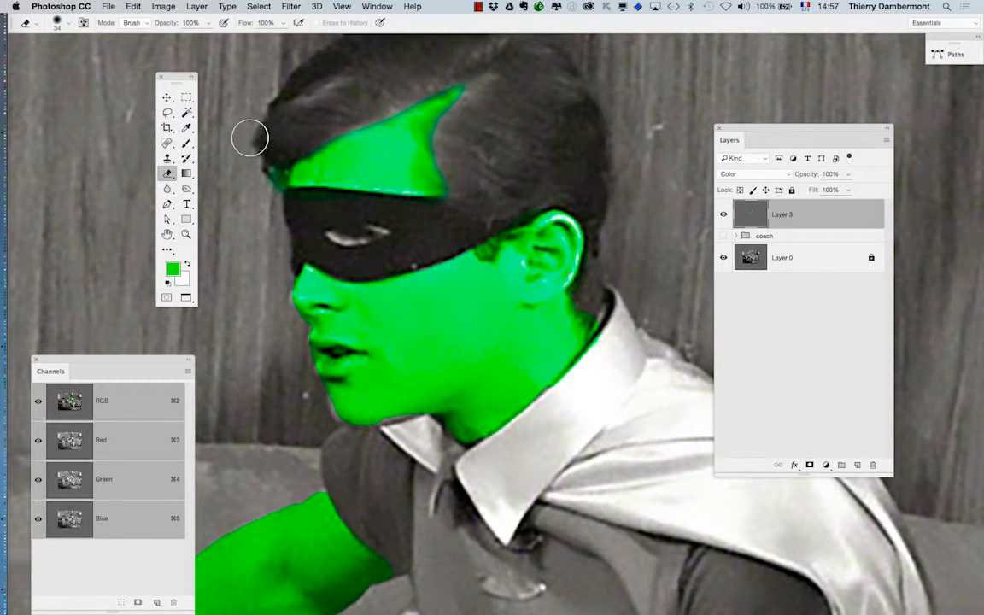
{"action": "left_click_drag", "start_coordinate": [250, 137], "coordinate": [268, 215]}
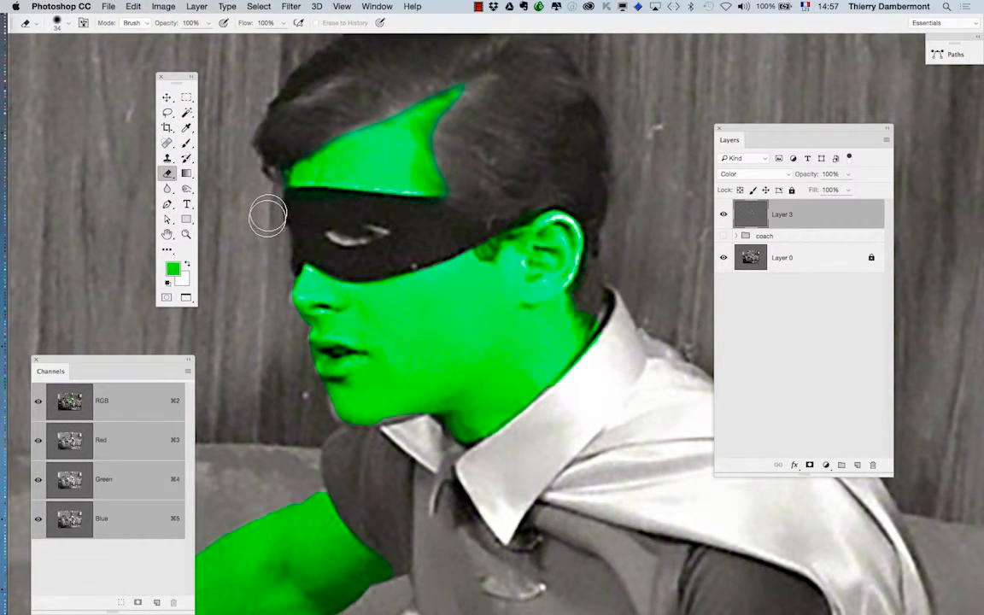
Save the document as a new Photoshop version named batman - 08.psd in the colorize a photo folder
{"action": "left_click", "coordinate": [508, 318], "text": "alt"}
{"action": "left_click", "coordinate": [507, 318], "text": "alt"}
{"action": "left_click_drag", "start_coordinate": [514, 366], "coordinate": [547, 213]}
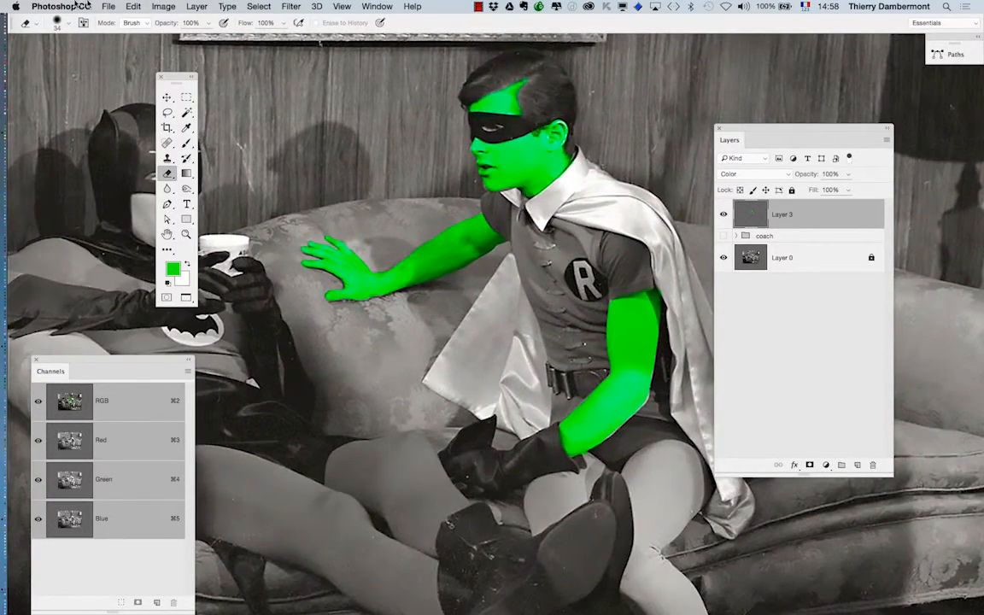
{"action": "left_click", "coordinate": [108, 6]}
{"action": "left_click", "coordinate": [128, 119]}
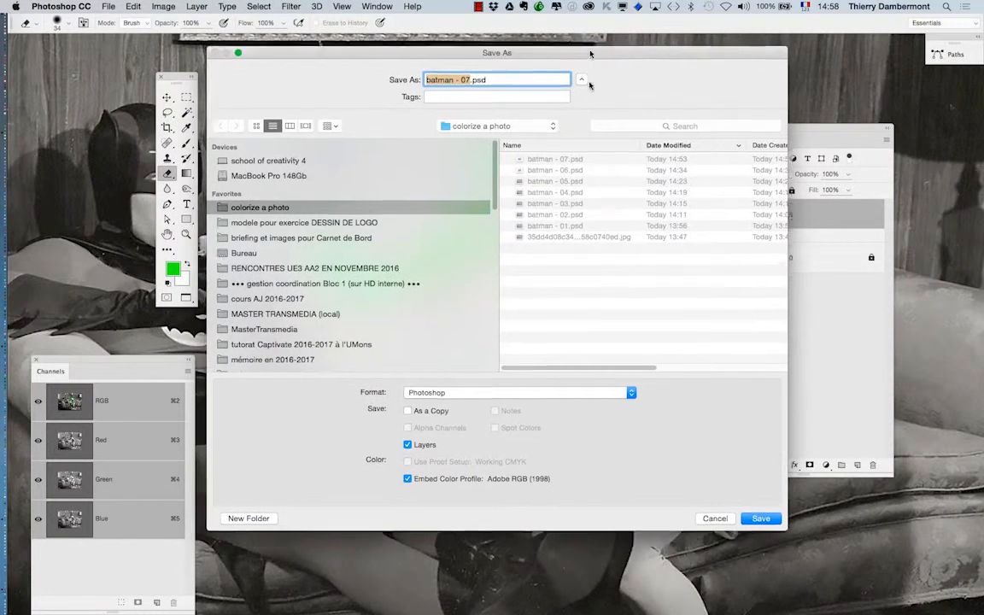
{"action": "left_click_drag", "start_coordinate": [590, 51], "coordinate": [584, 251]}
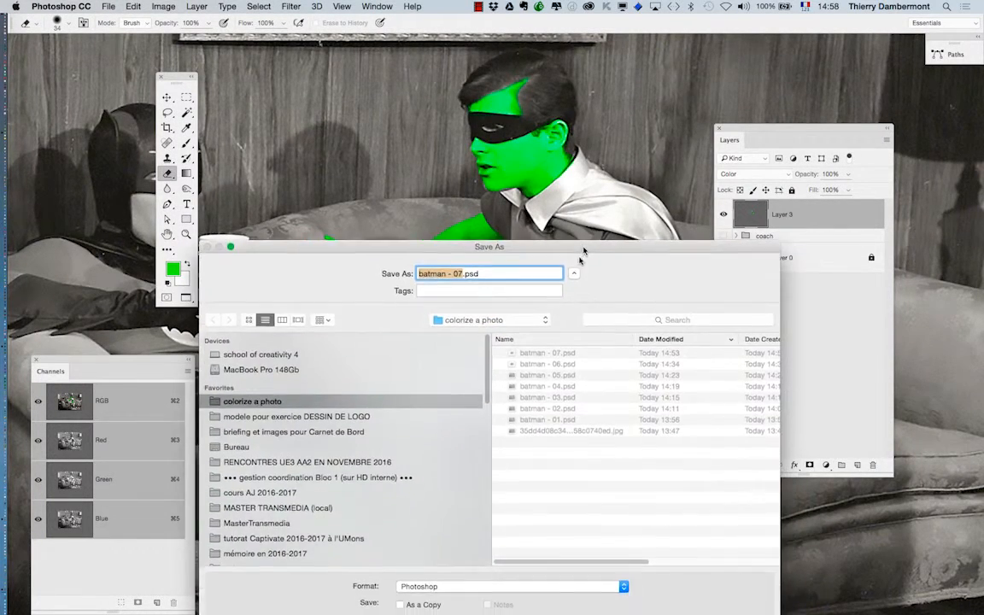
{"action": "left_click", "coordinate": [464, 275]}
{"action": "type", "text": "8"}
{"action": "key", "text": "Return"}
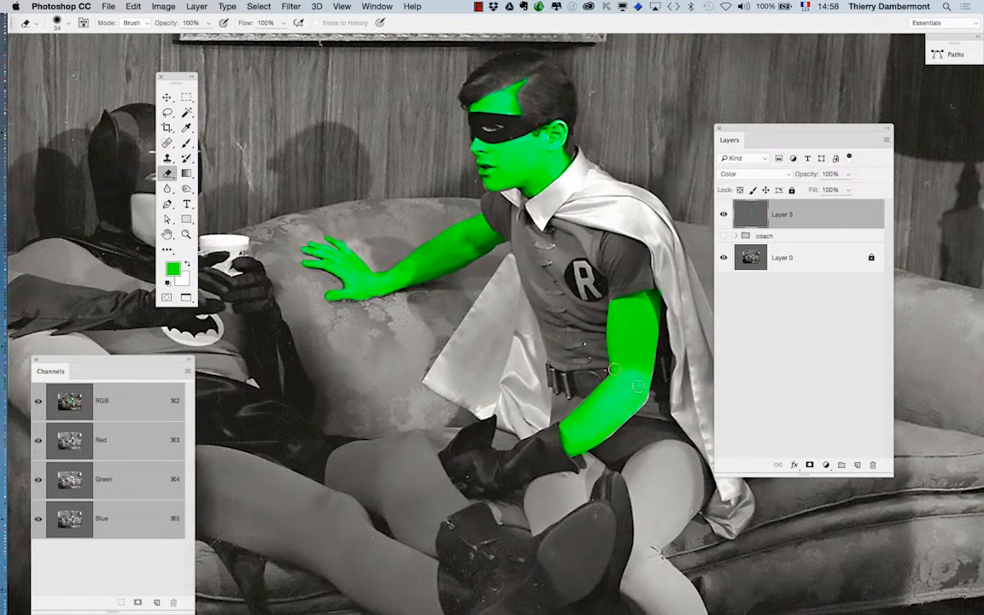
{"action": "scroll", "coordinate": [647, 344], "scroll_direction": "down", "scroll_amount": 2}
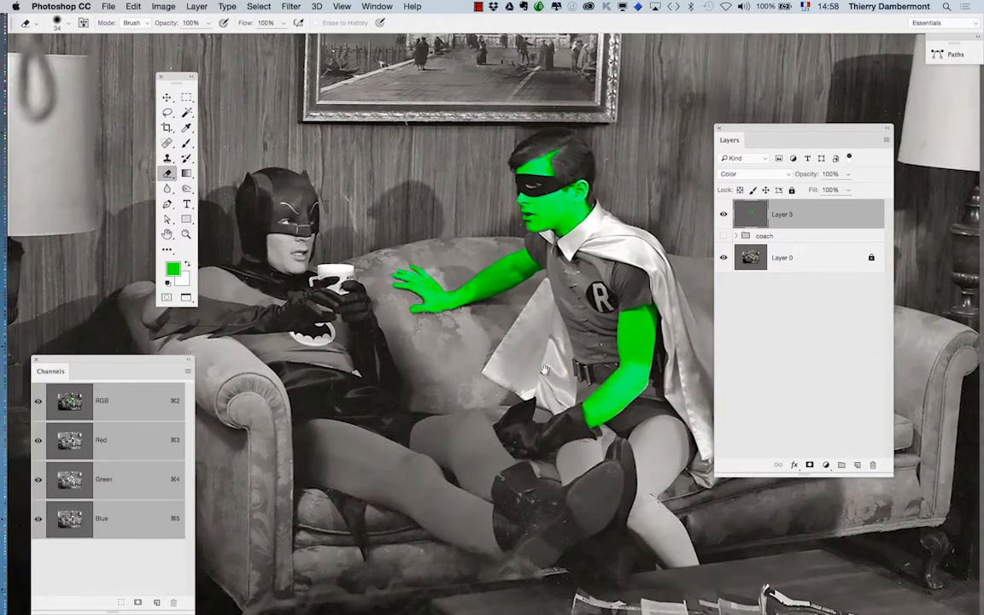